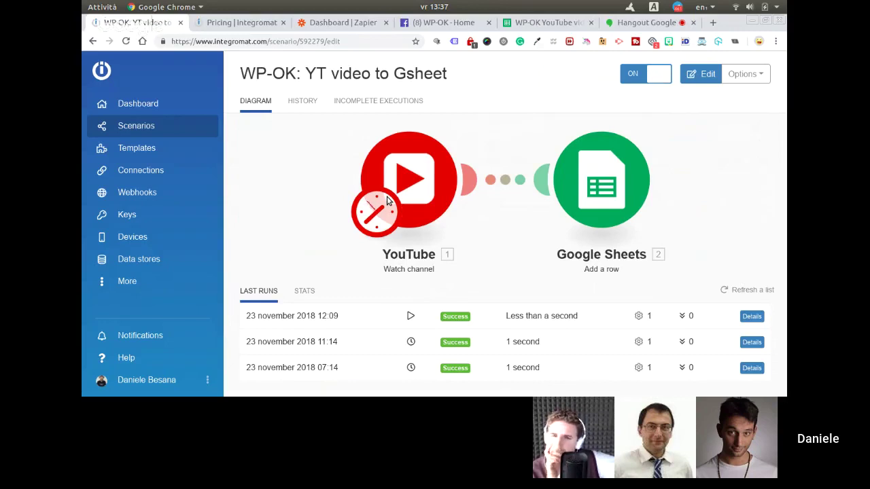
Open the YT video to Gsheet scenario for editing and review the YouTube module's watch settings, leaving them unchanged
left_click(425, 179)
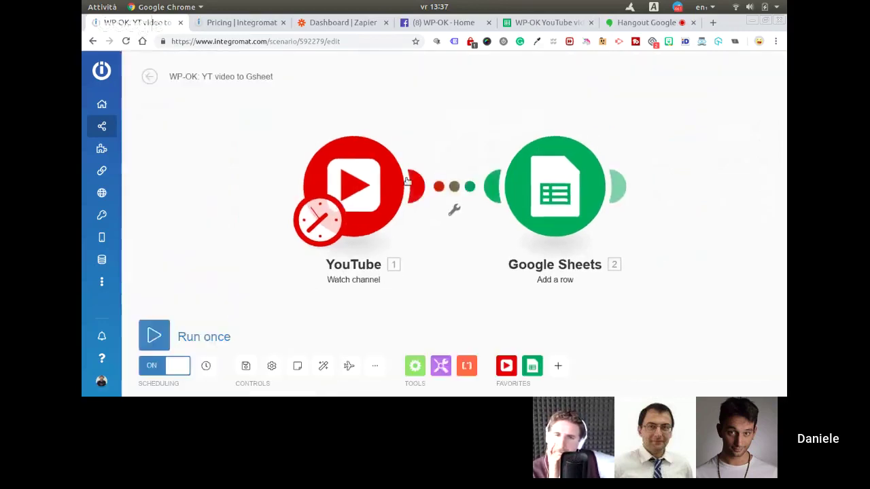
left_click(370, 178)
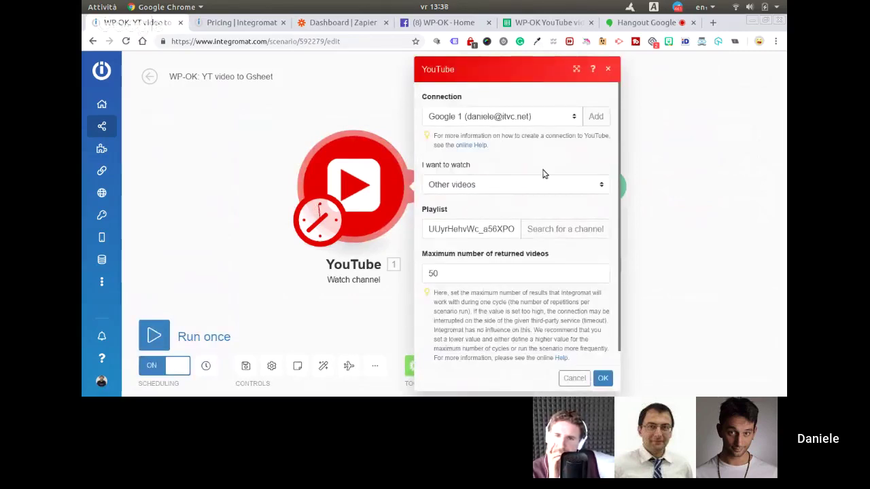
left_click(609, 68)
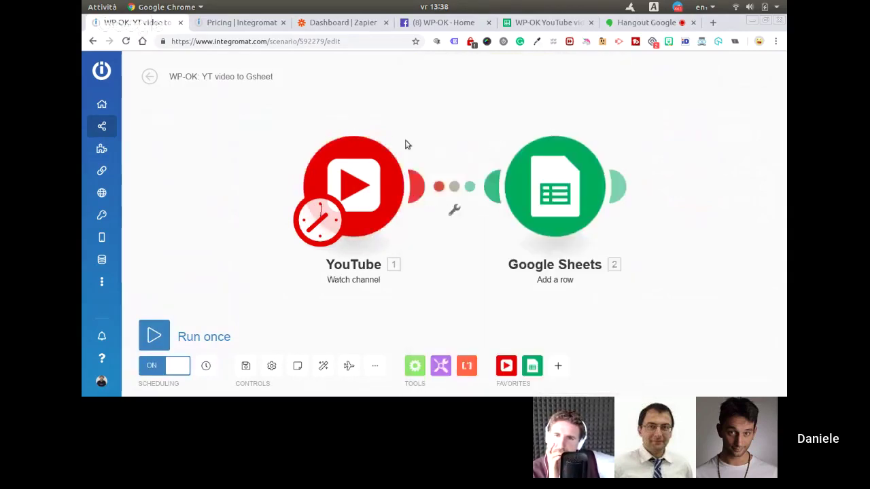
left_click(455, 210)
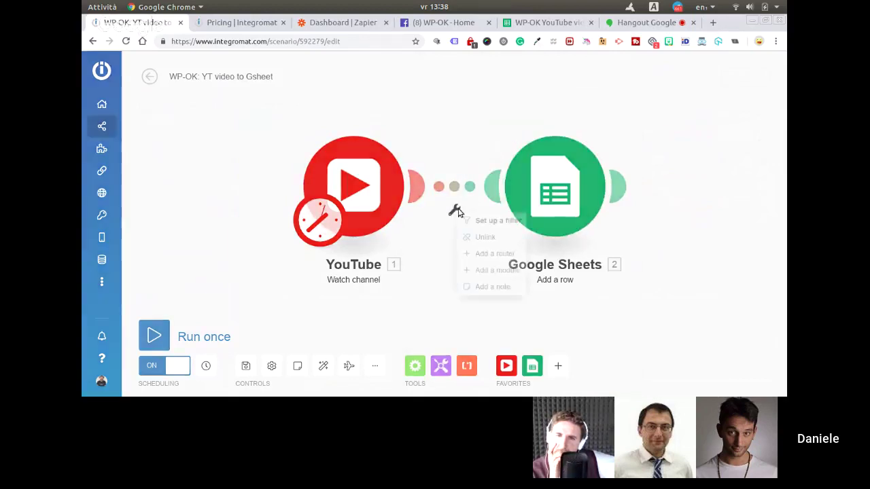
Review the Google Sheets module's file, worksheet and column mappings, and close its settings without changes
left_click(552, 181)
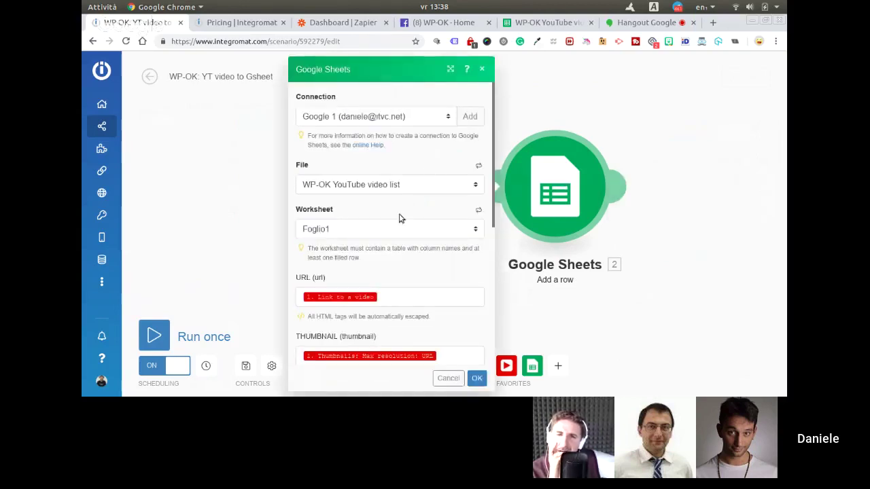
scroll(398, 228, "down", 2)
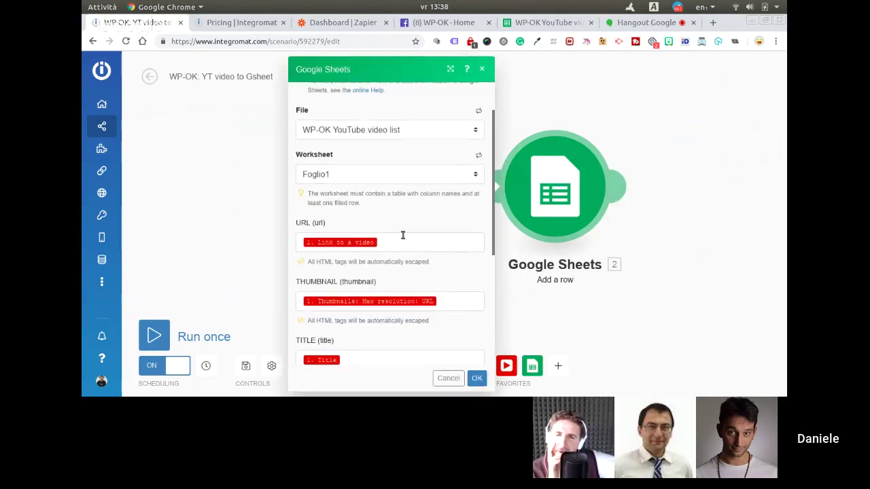
scroll(398, 194, "down", 2)
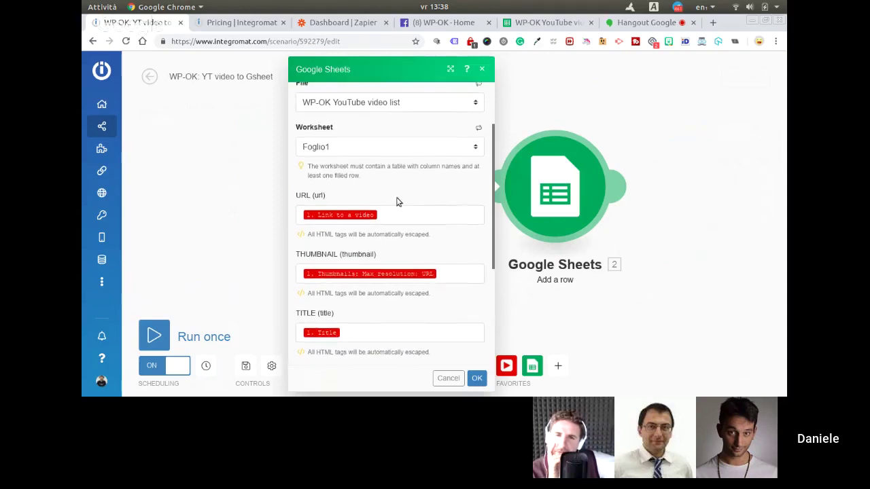
scroll(344, 208, "down", 5)
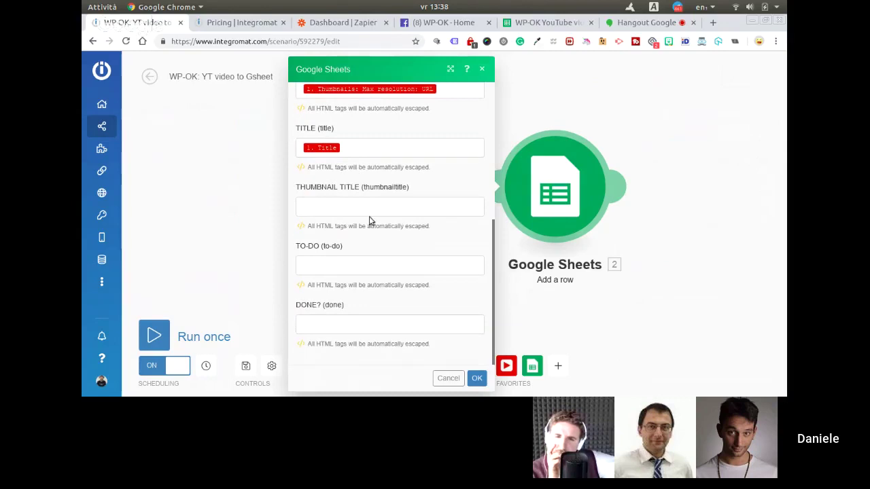
scroll(369, 216, "up", 5)
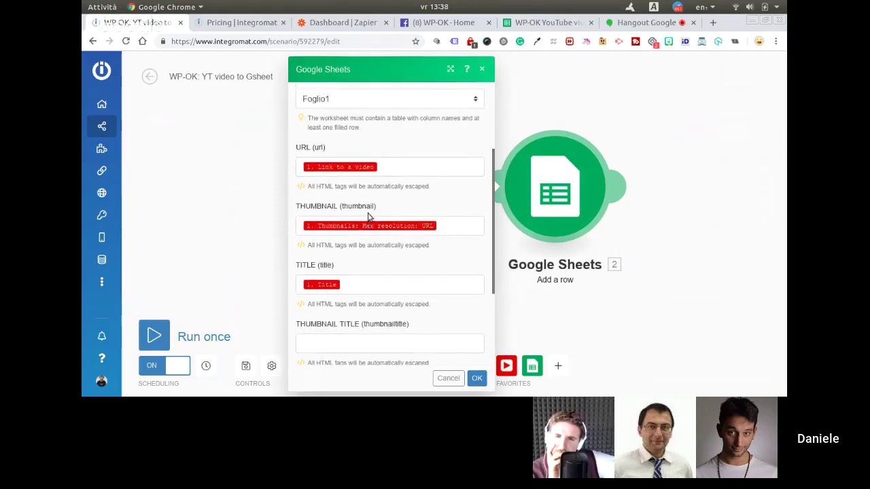
left_click(483, 70)
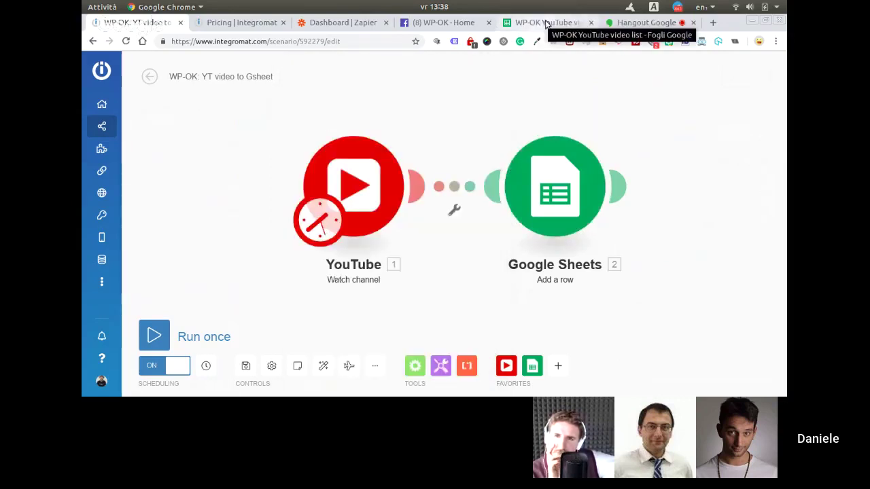
Switch to the WP-OK YouTube video list spreadsheet and examine the first video's entries from URL through DONE?
left_click(546, 24)
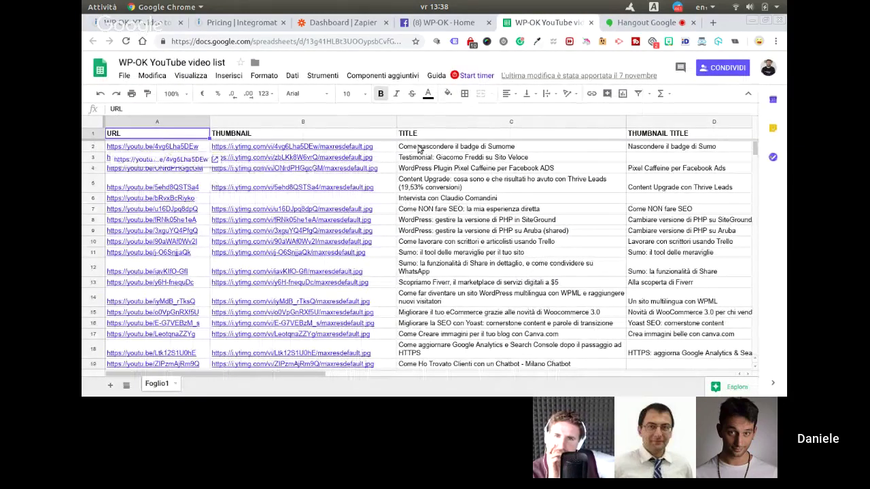
key("Down")
key("Down")
key("Down")
key("Down")
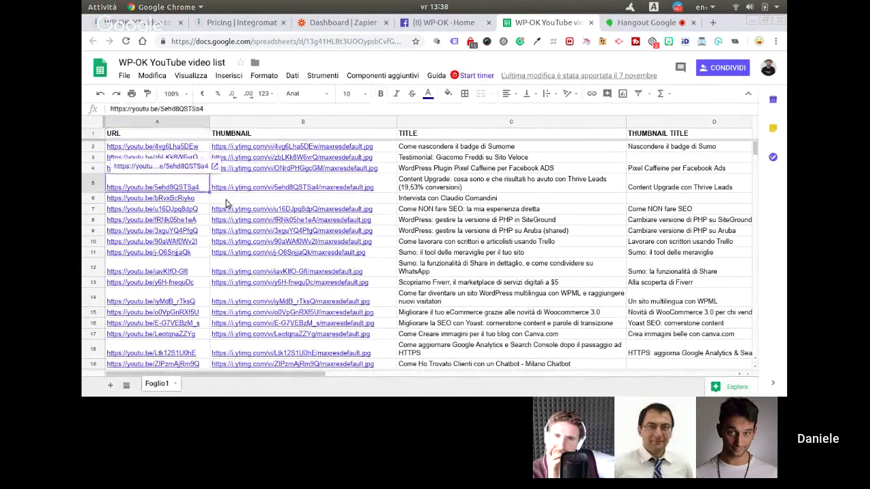
key("Up")
key("Up")
key("Up")
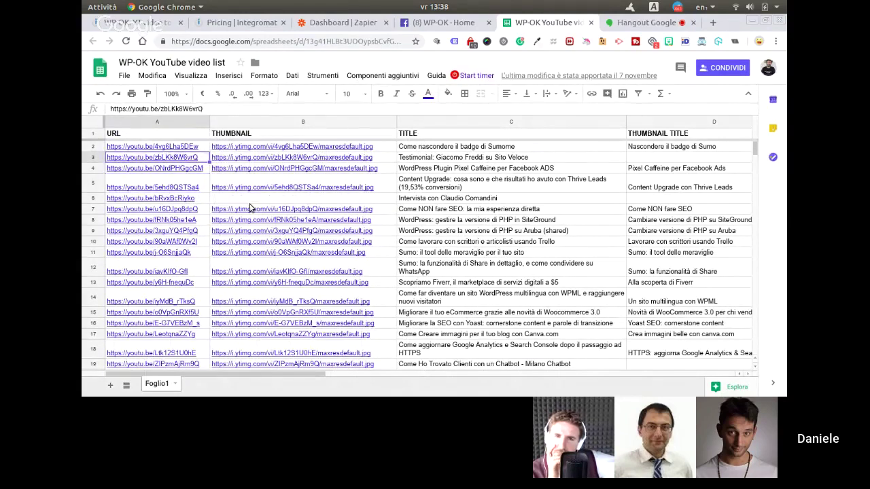
key("Right")
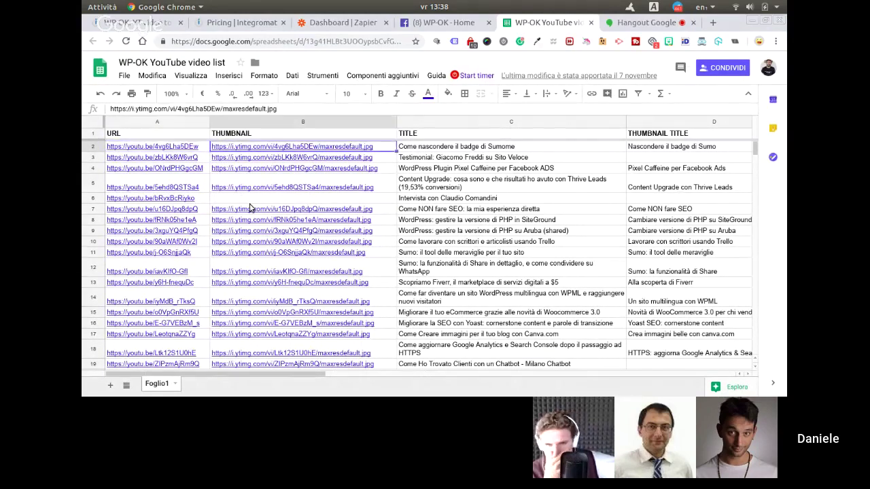
key("Right")
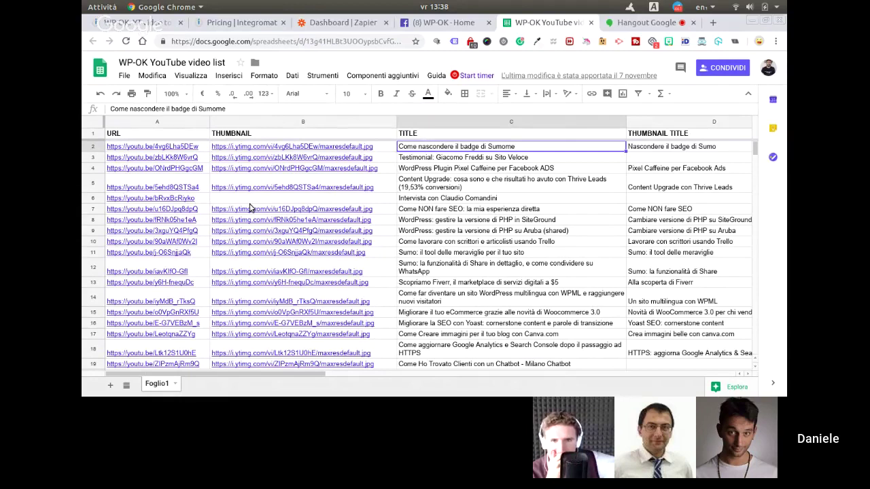
key("Right")
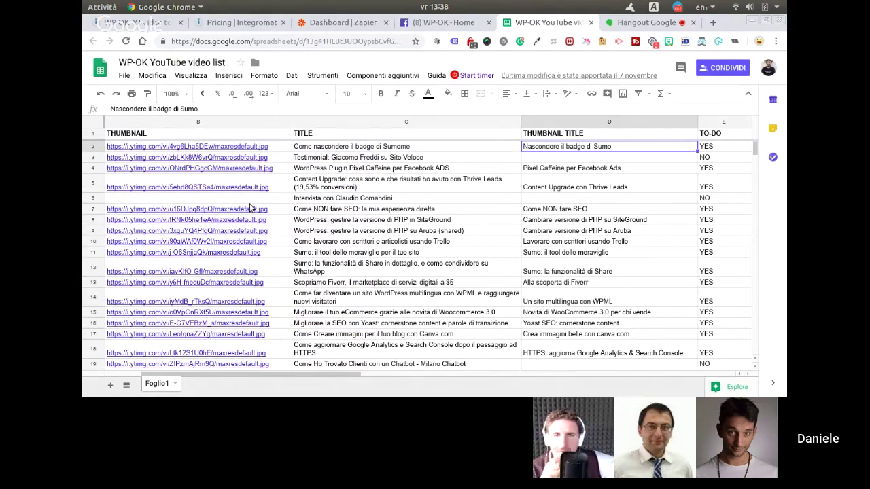
key("Right")
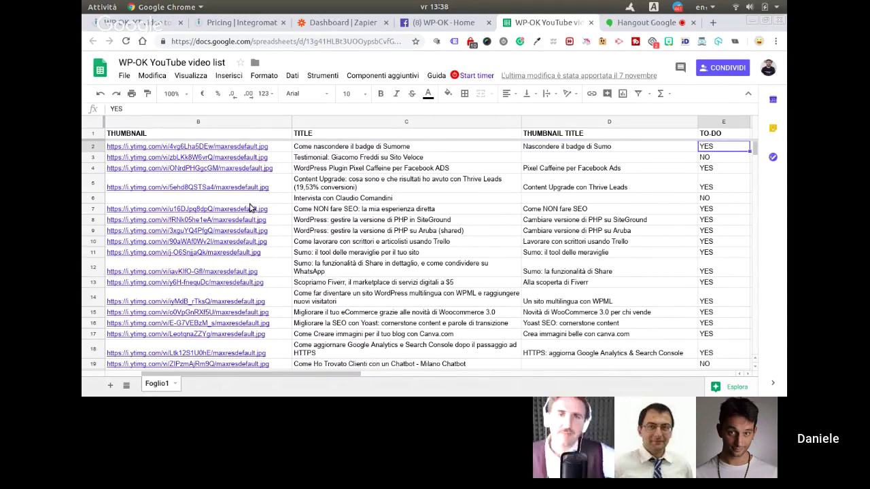
key("Right")
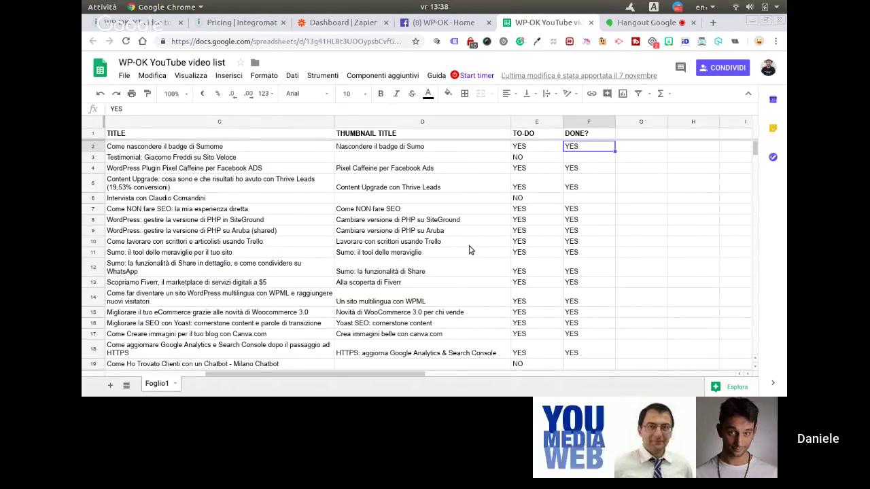
Look through the video list down to its last entries, comparing the thumbnail title, TO-DO and DONE? columns
scroll(469, 246, "down", 5)
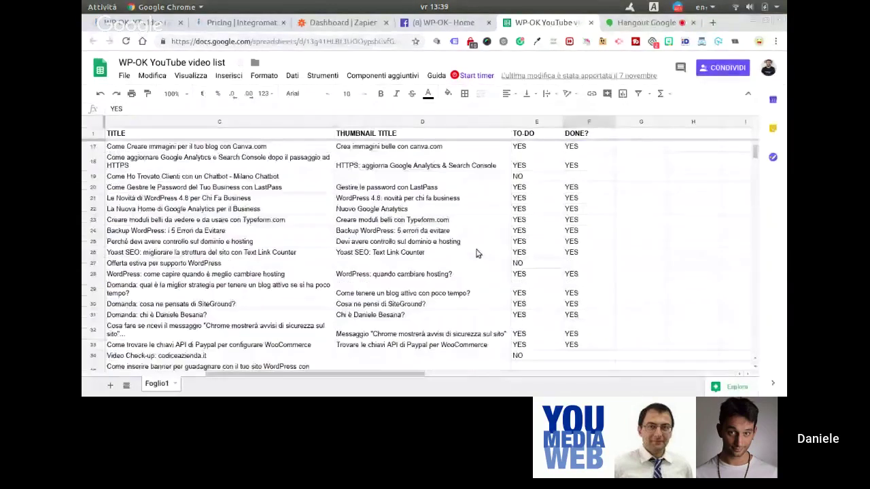
scroll(477, 261, "down", 10)
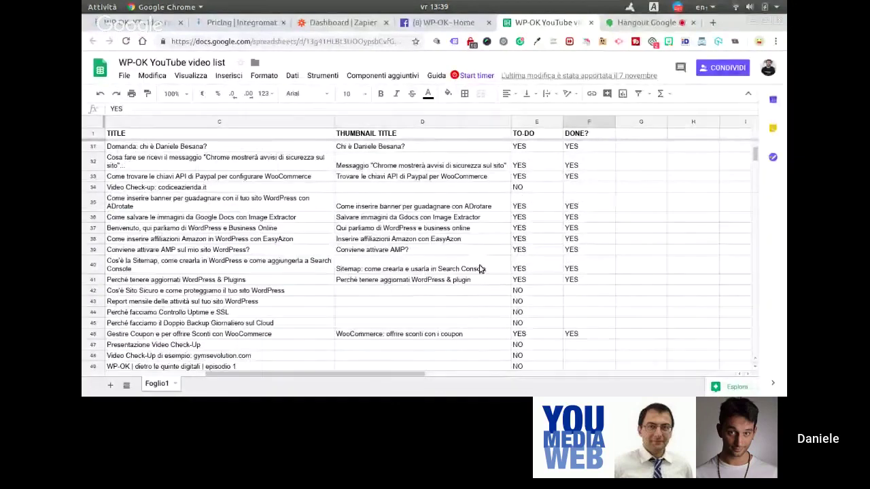
scroll(479, 268, "down", 8)
scroll(478, 267, "up", 2)
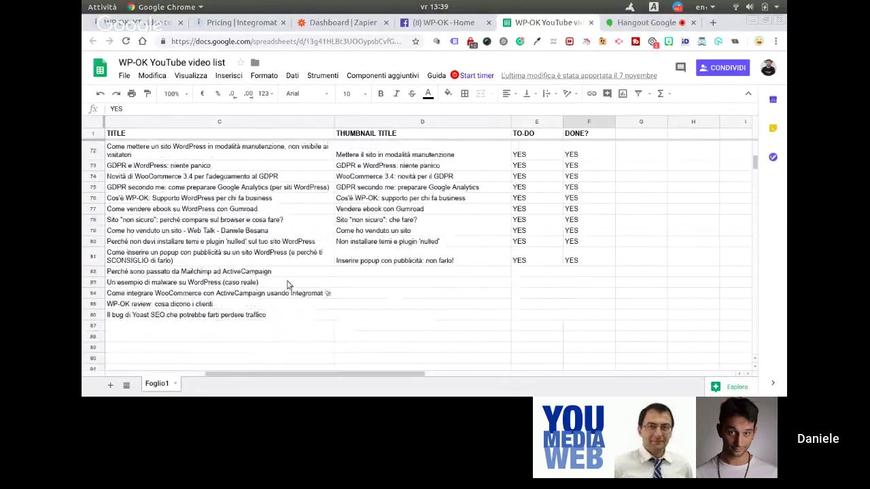
scroll(480, 249, "up", 2)
scroll(481, 249, "up", 12)
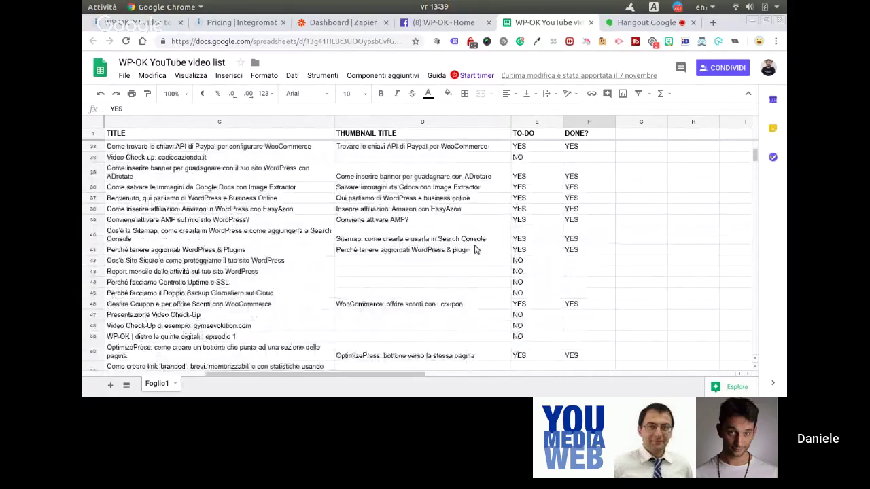
scroll(446, 249, "up", 3)
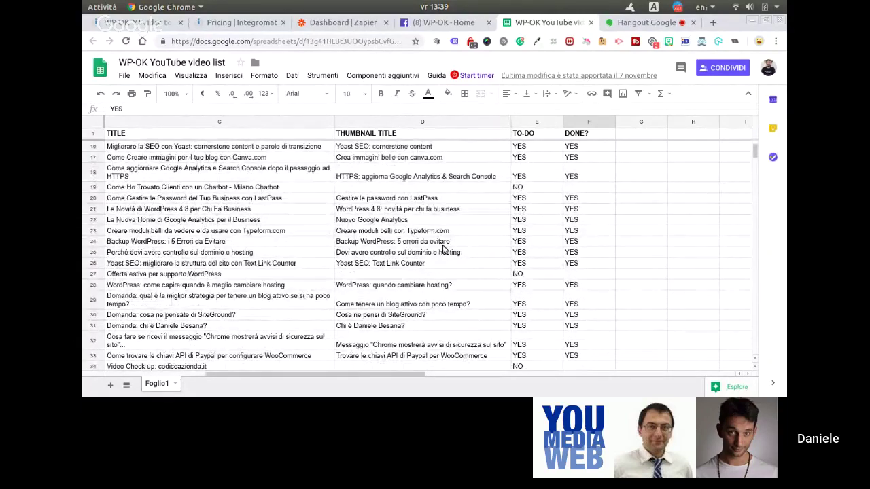
scroll(446, 250, "up", 1)
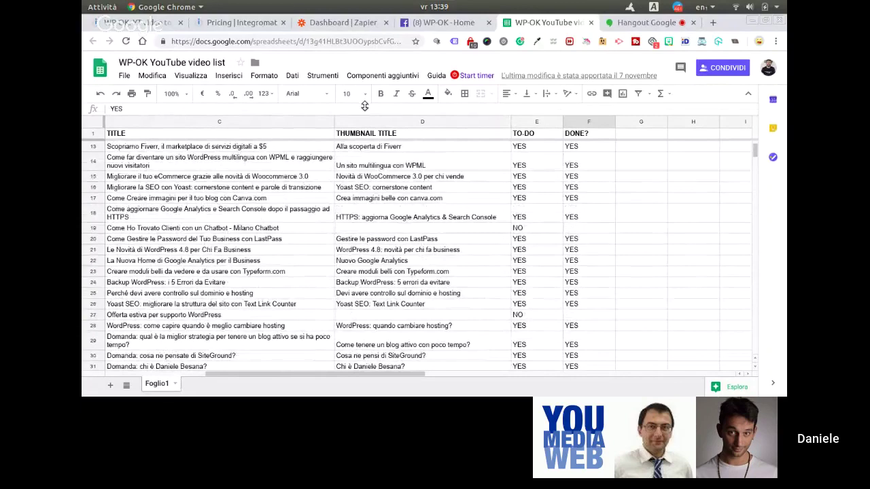
Return to Integromat, search the scenarios for "wp-ok" and open WP-OK.it cancelled subscriptions in the editor
left_click(135, 23)
left_click(150, 76)
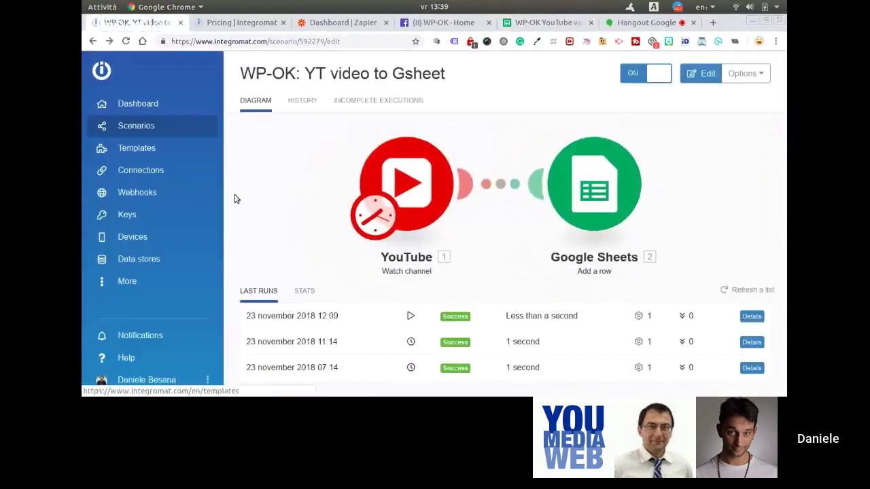
left_click(143, 128)
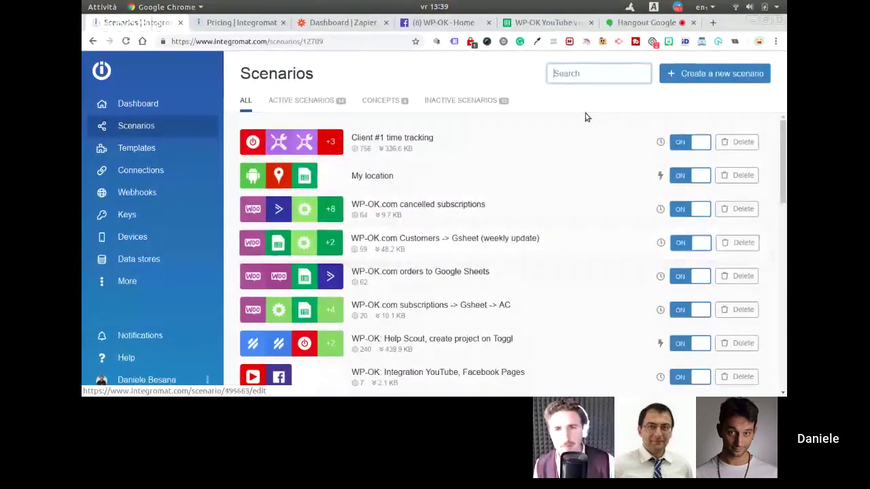
type("wp-ok")
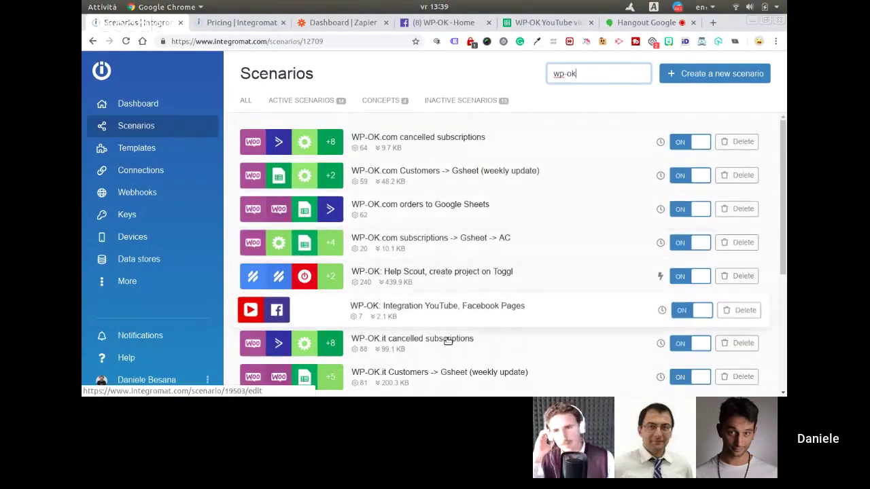
left_click(461, 339)
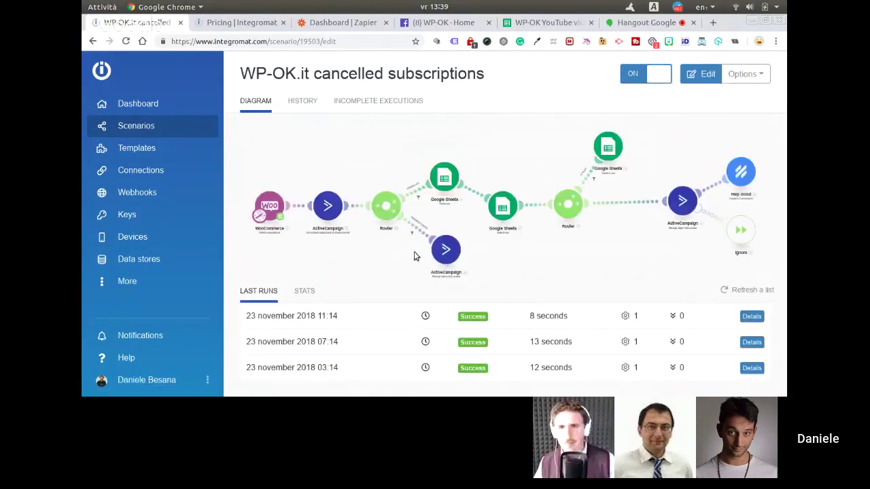
left_click(264, 162)
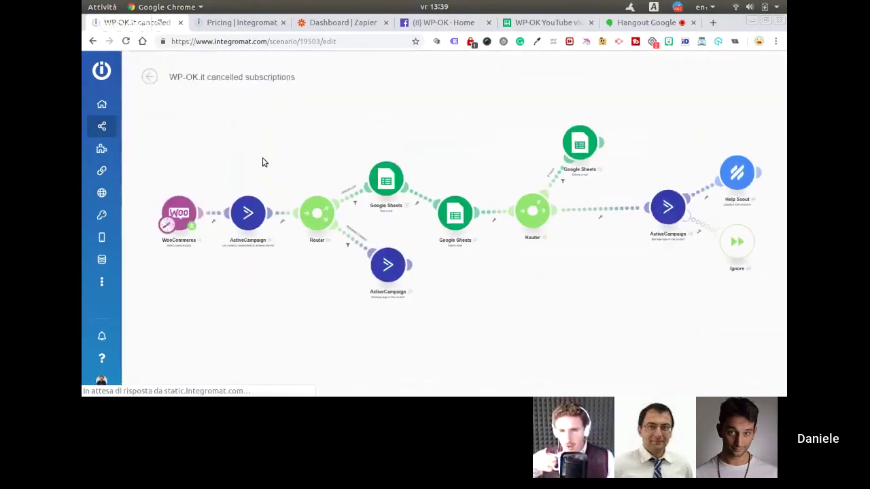
Examine the WooCommerce module's subscription watch settings and the options on its link to ActiveCampaign, without changing anything
left_click_drag(195, 266, 238, 276)
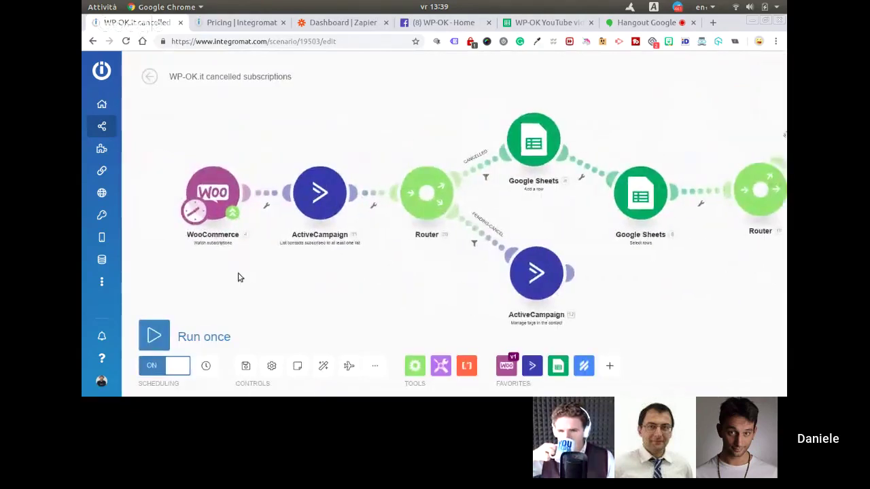
left_click(211, 182)
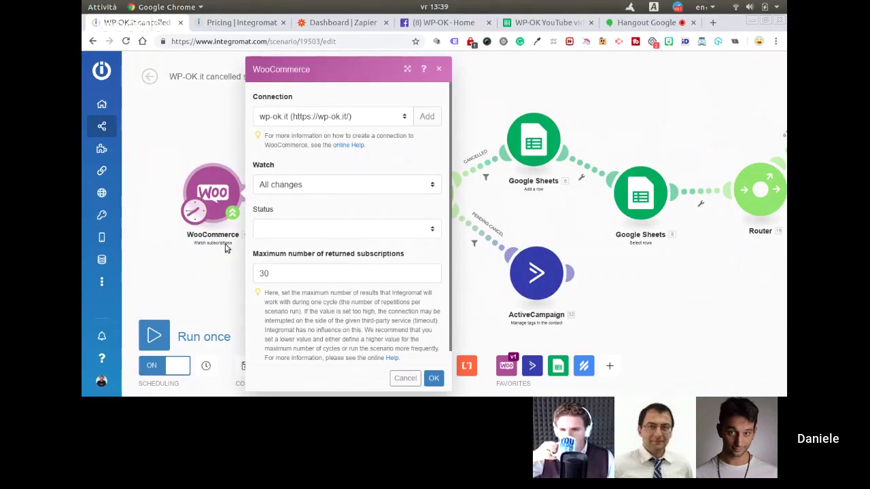
left_click(438, 70)
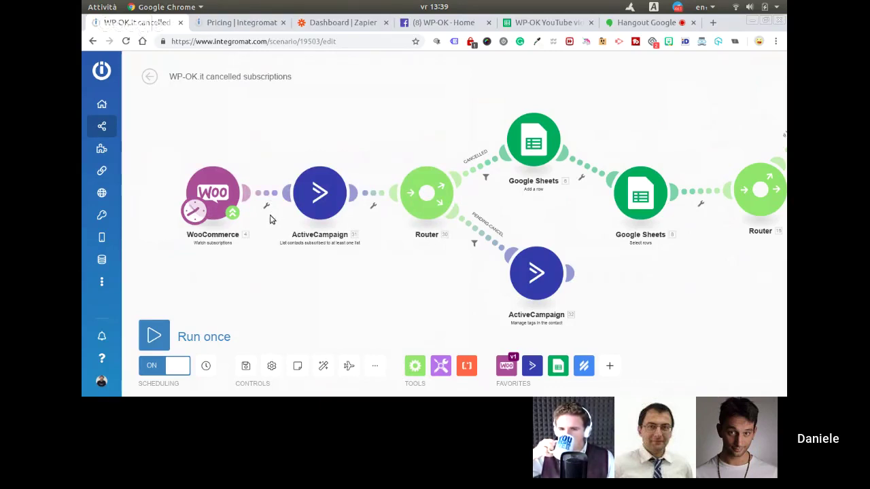
left_click(267, 209)
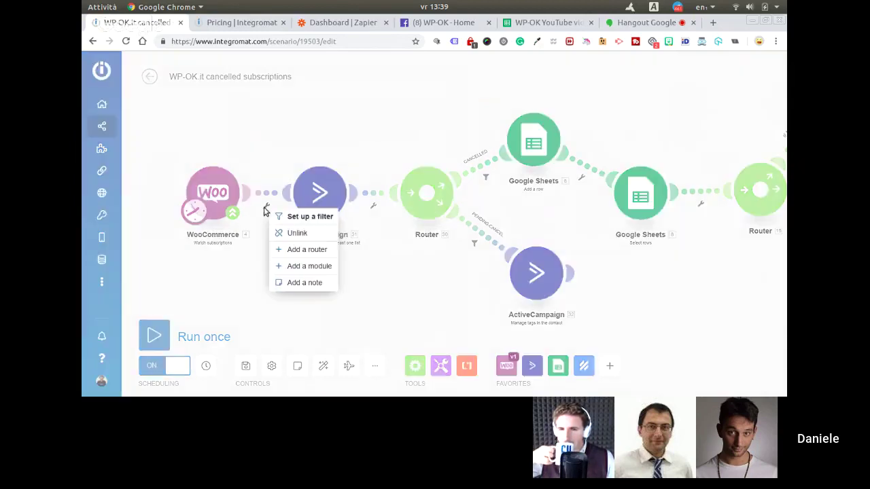
left_click(345, 156)
Examine the connection, limit and filter settings of the ActiveCampaign module that lists subscribed contacts, leaving them as they are
left_click_drag(344, 146, 304, 142)
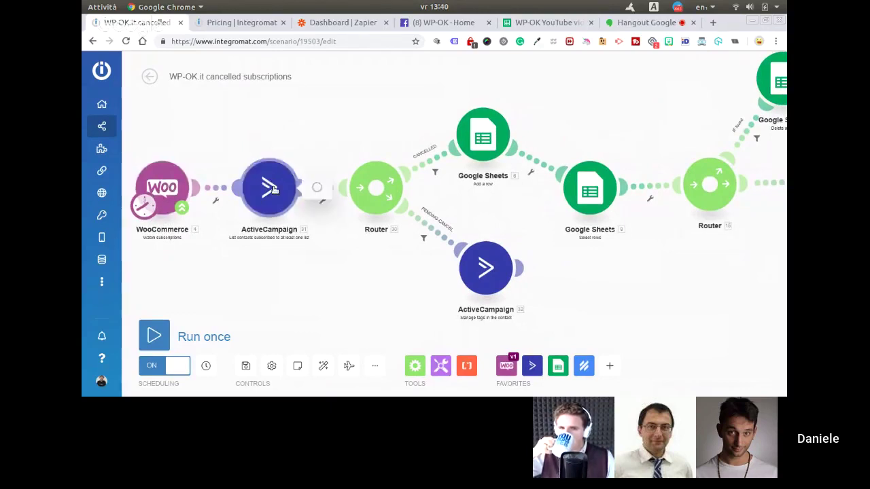
mouse_move(274, 189)
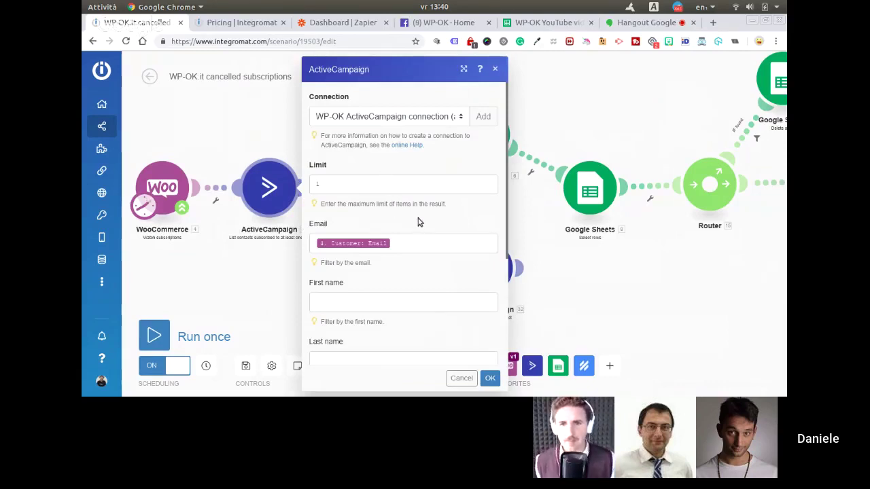
scroll(374, 219, "down", 2)
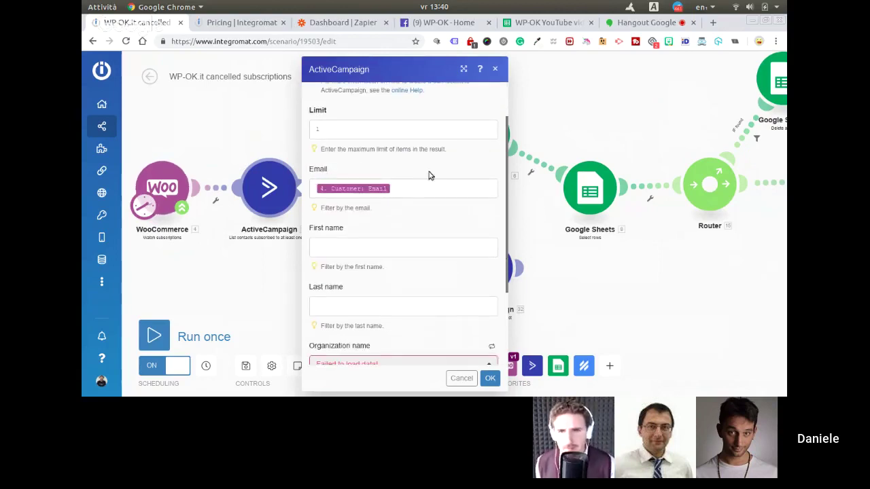
scroll(414, 219, "down", 3)
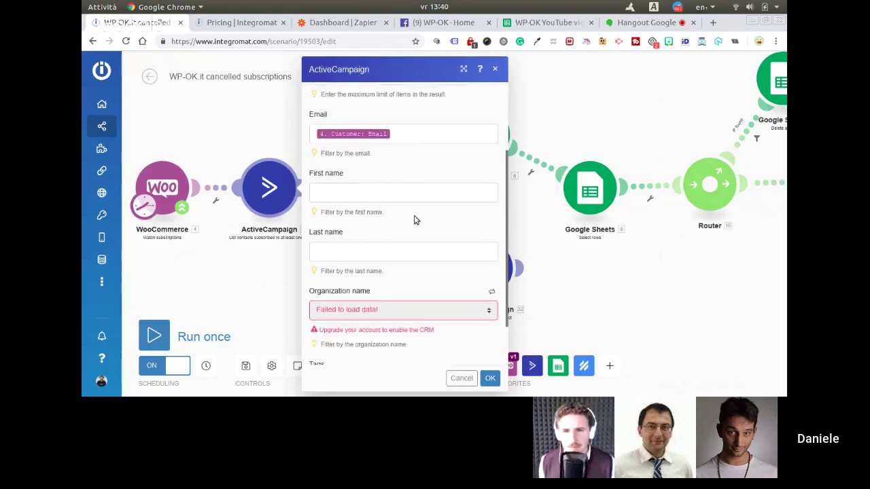
scroll(413, 217, "up", 2)
left_click(495, 68)
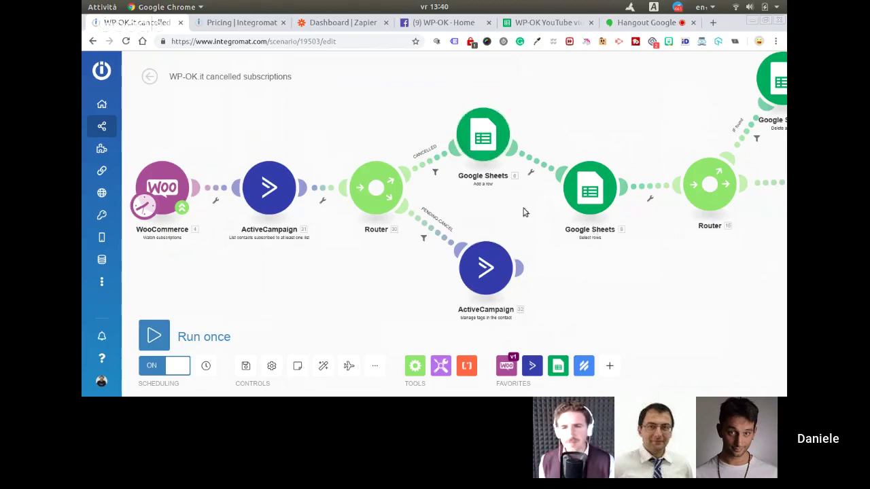
Check the CANCELLED route's filter condition and the row filtering settings of the Google Sheets Select rows module, discarding any edits
left_click(437, 173)
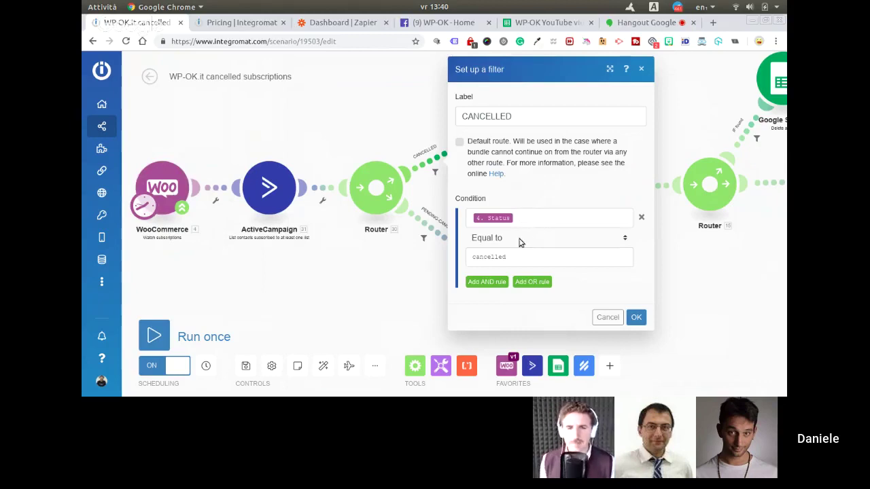
left_click(599, 317)
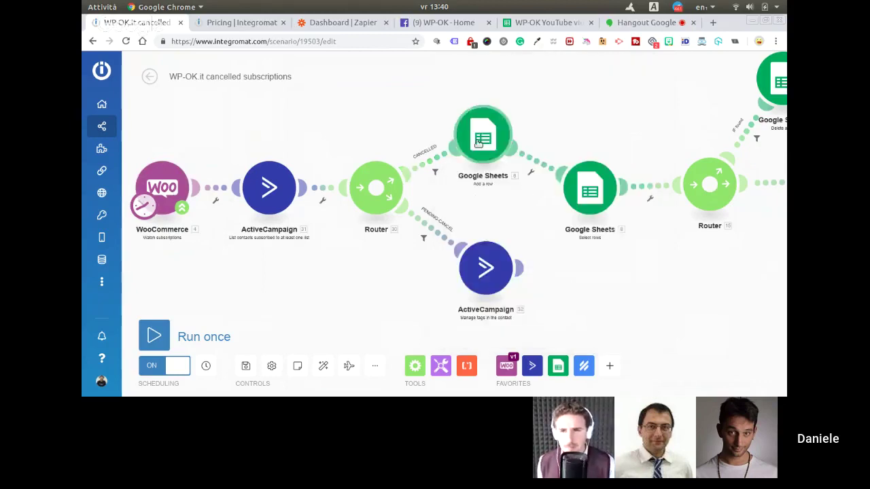
scroll(521, 120, "right", 2)
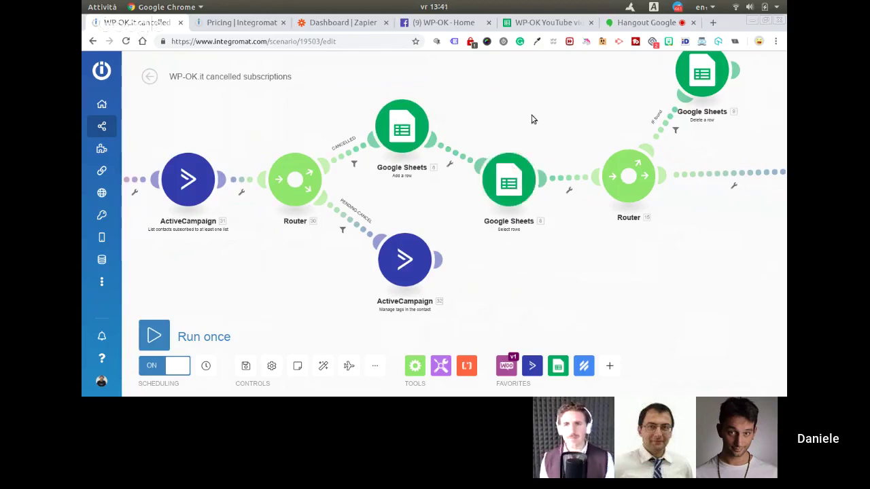
left_click_drag(532, 119, 477, 124)
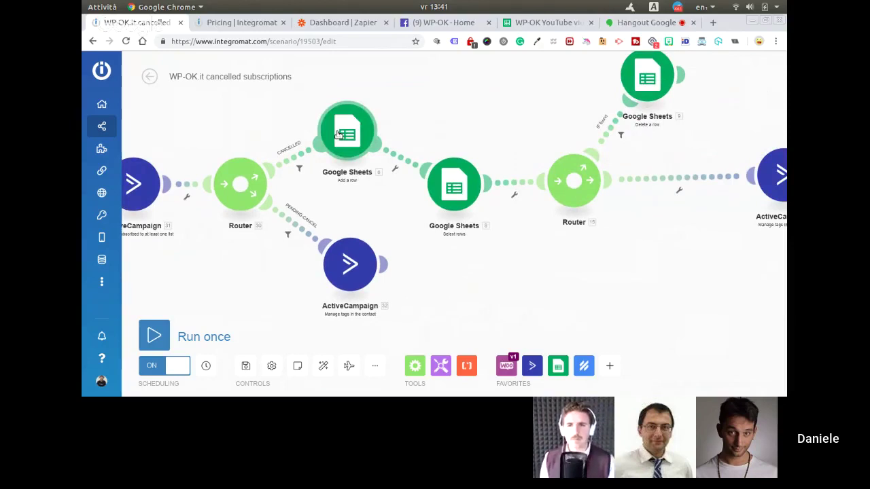
left_click(458, 189)
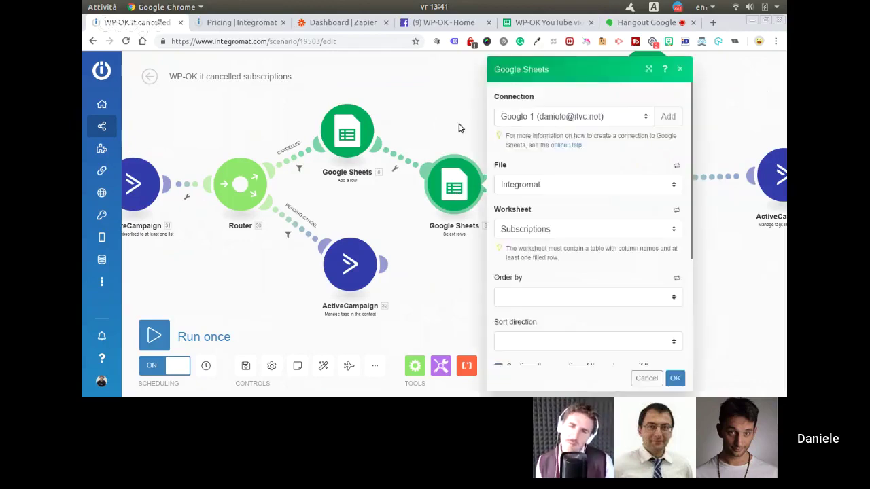
scroll(602, 200, "down", 5)
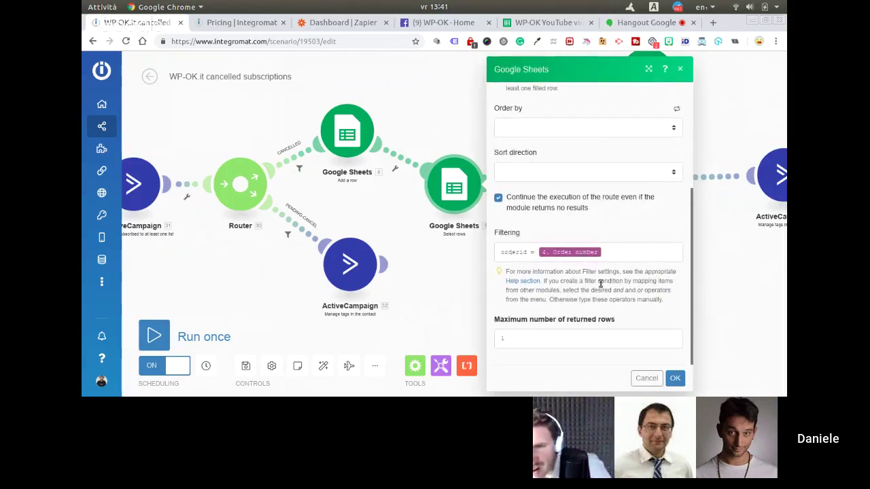
left_click(647, 382)
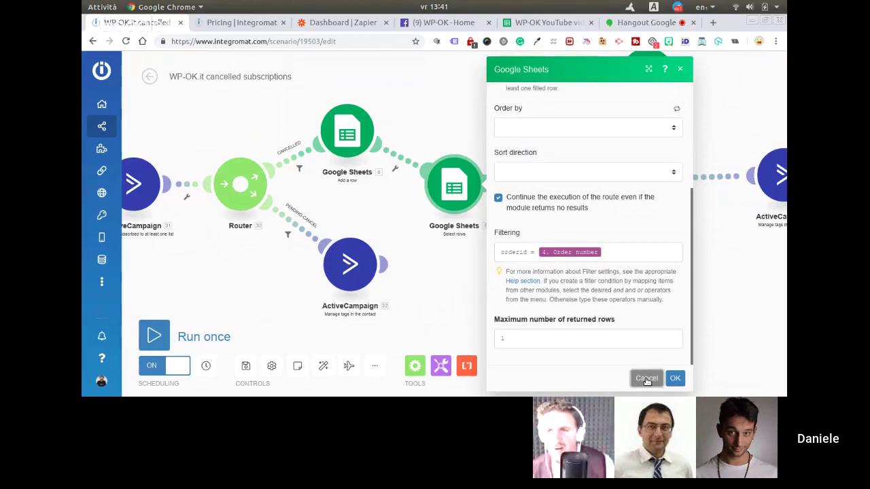
Examine the contact, action and tag settings of the ActiveCampaign module between the second router and Help Scout
left_click_drag(614, 265, 497, 278)
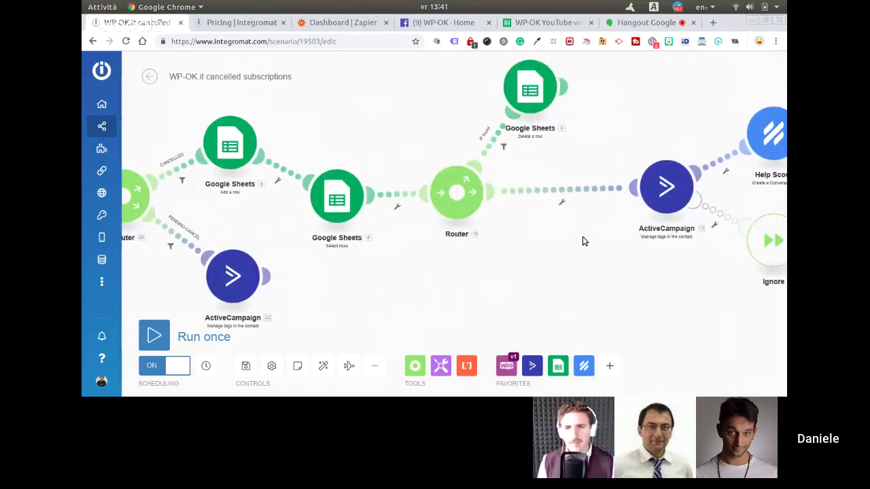
left_click_drag(584, 239, 471, 238)
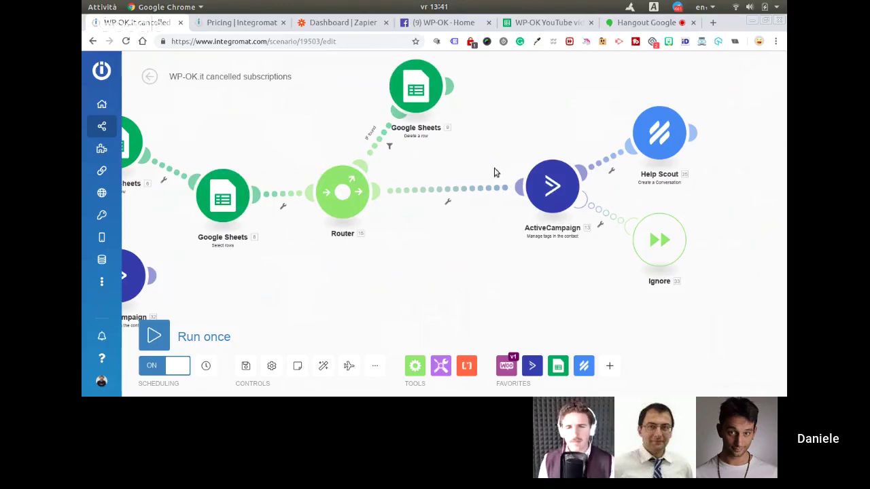
left_click(551, 192)
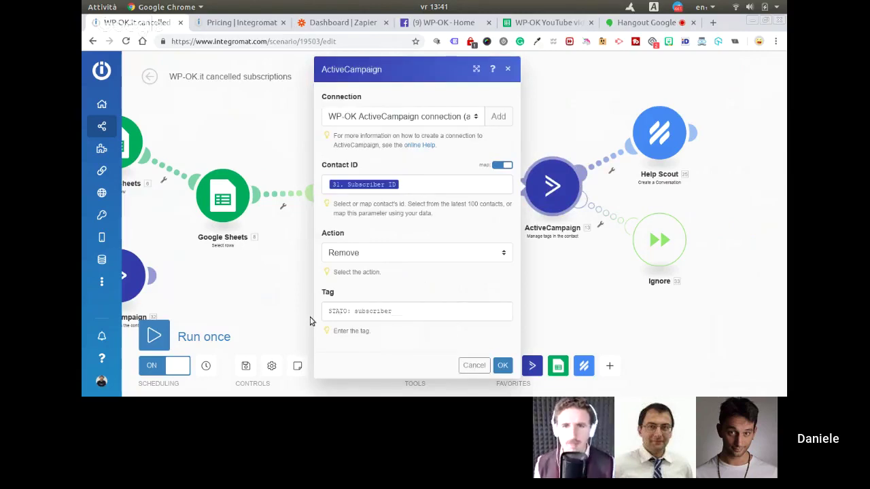
left_click(474, 367)
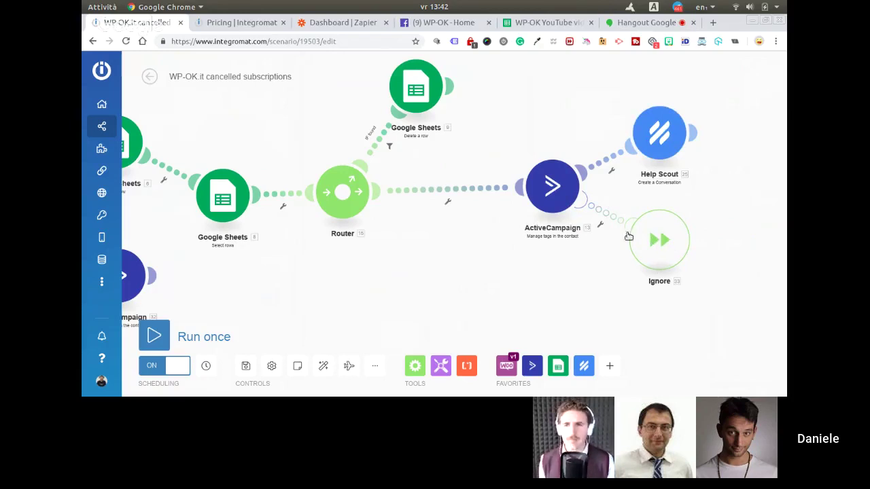
Review the Help Scout Create a Conversation settings from connection and customer through subject, mailbox and threads
left_click(654, 136)
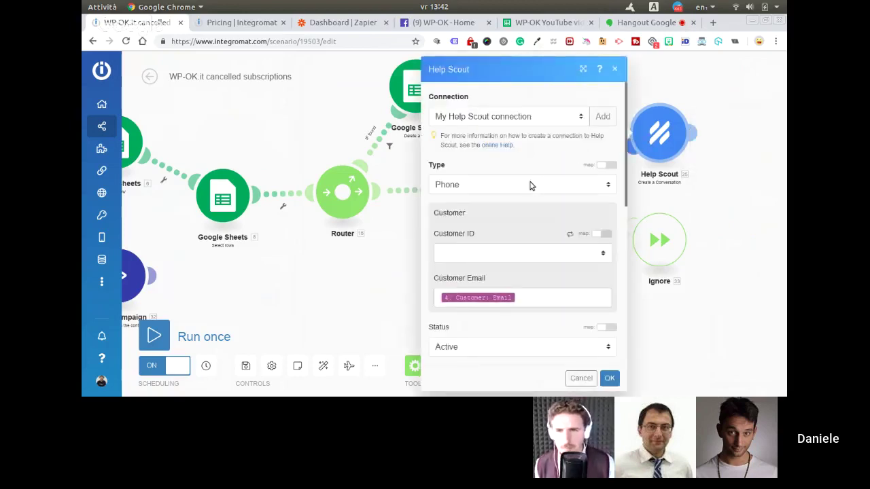
scroll(534, 211, "down", 3)
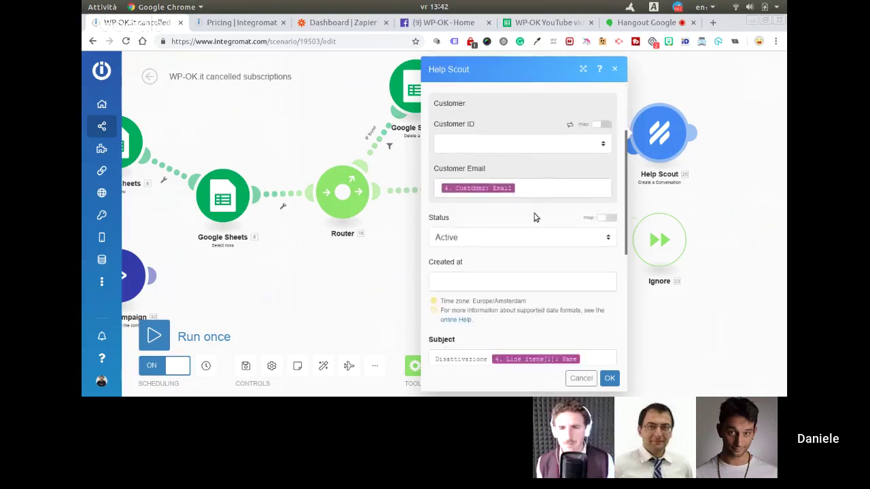
scroll(536, 217, "down", 5)
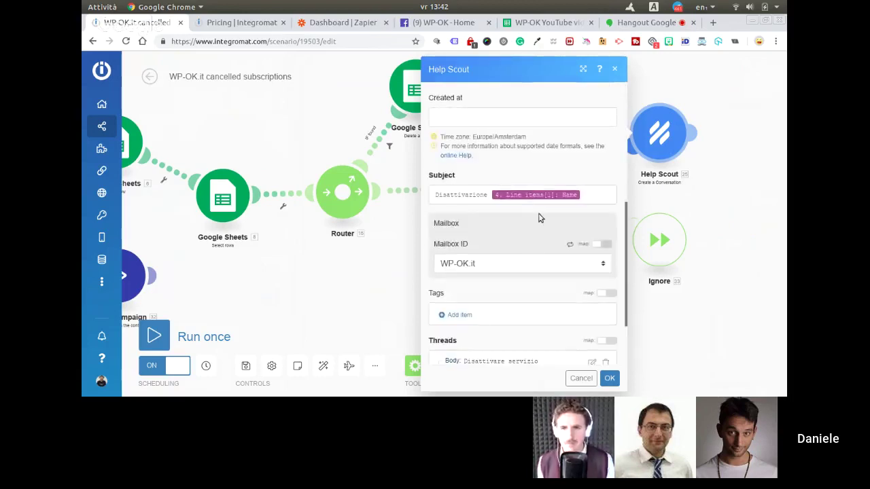
scroll(539, 217, "down", 3)
scroll(540, 216, "up", 1)
scroll(540, 216, "down", 2)
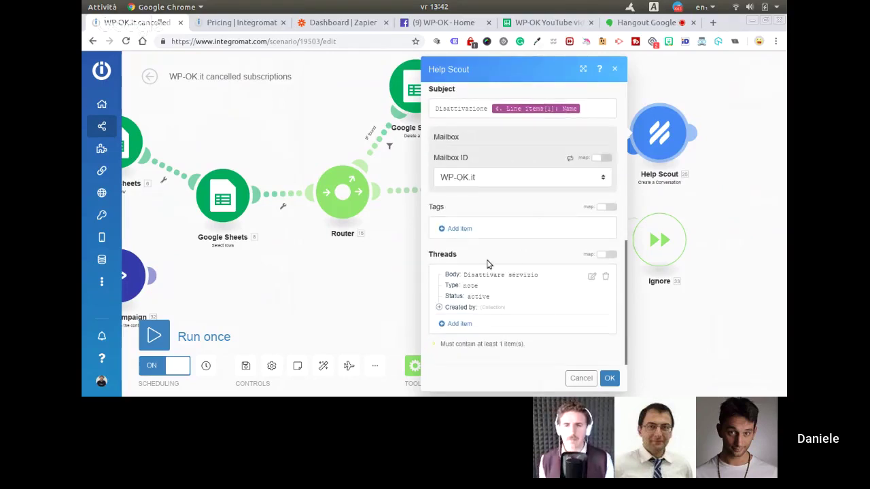
left_click(616, 71)
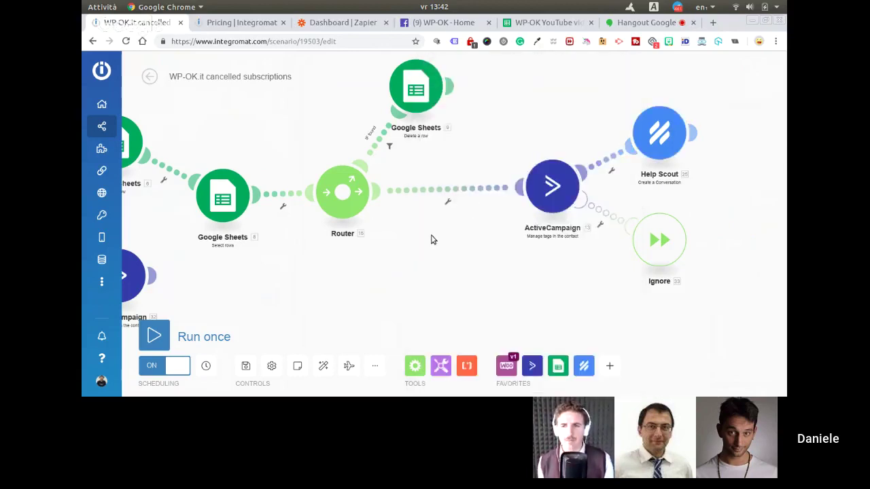
Examine the action and tag settings of the ActiveCampaign module on the PENDING-CANCEL route without changing them
scroll(432, 239, "down", 1)
left_click_drag(408, 250, 550, 225)
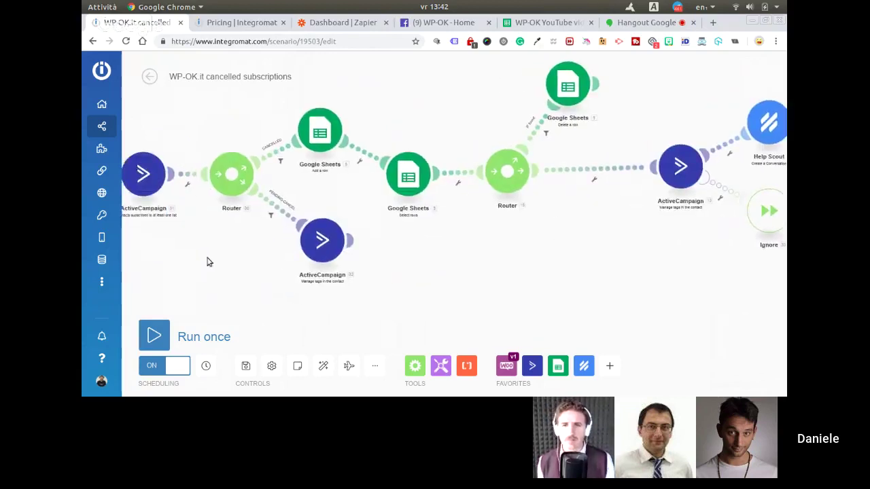
left_click_drag(221, 258, 297, 264)
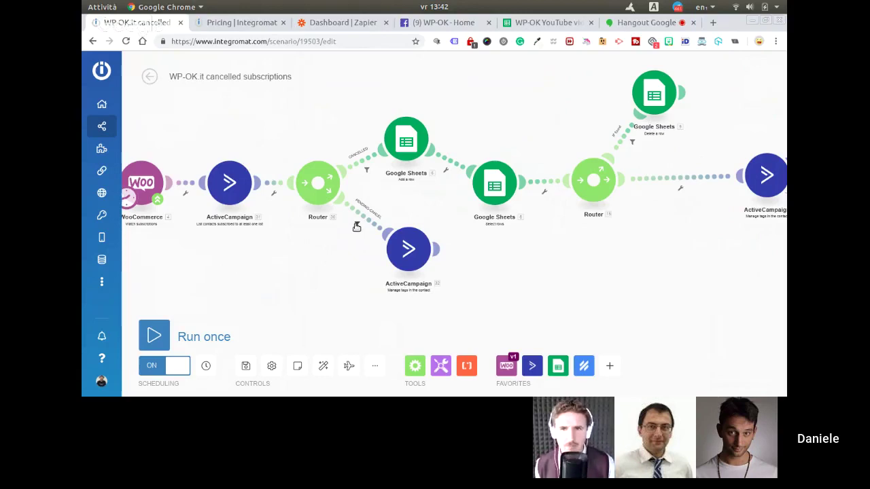
left_click(411, 250)
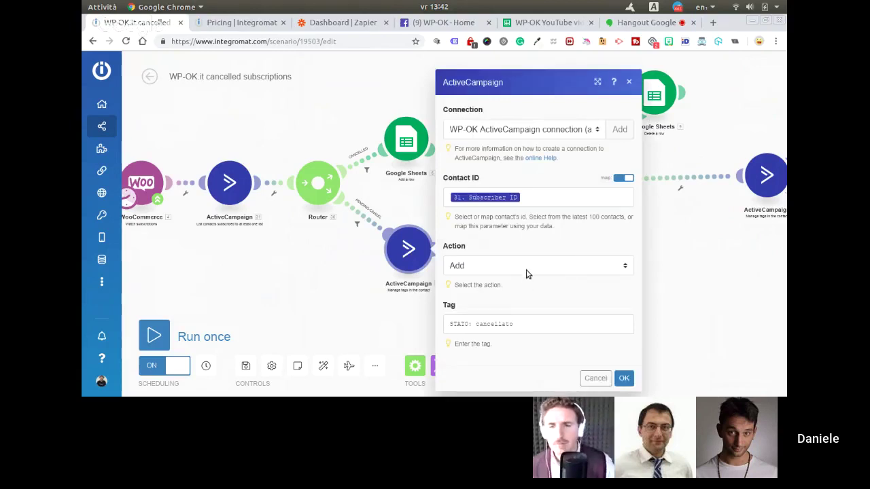
left_click(498, 323)
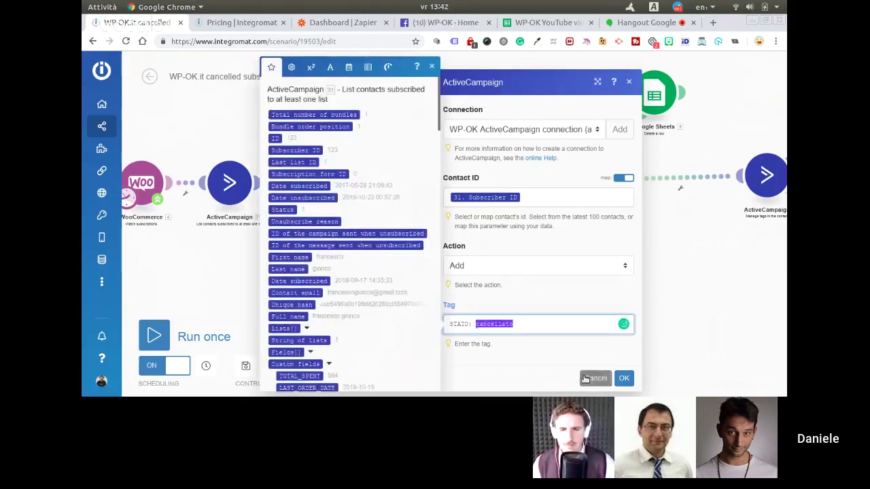
left_click(622, 378)
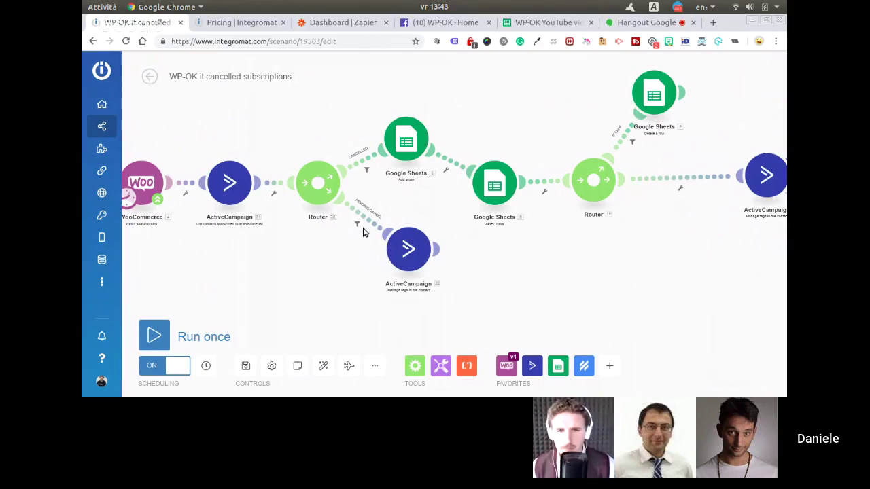
Return to the scenarios list, look through the active and inactive scenarios, and open Client #1 time tracking
left_click(151, 78)
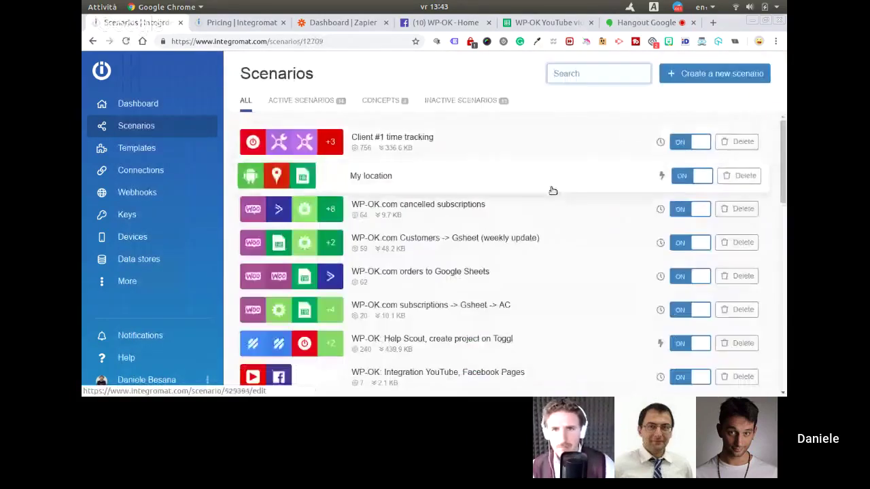
scroll(578, 219, "down", 1)
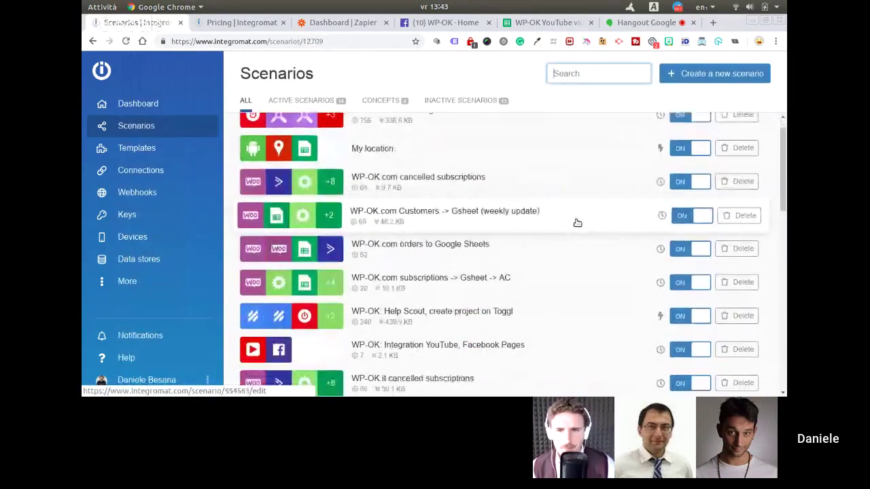
scroll(551, 225, "up", 1)
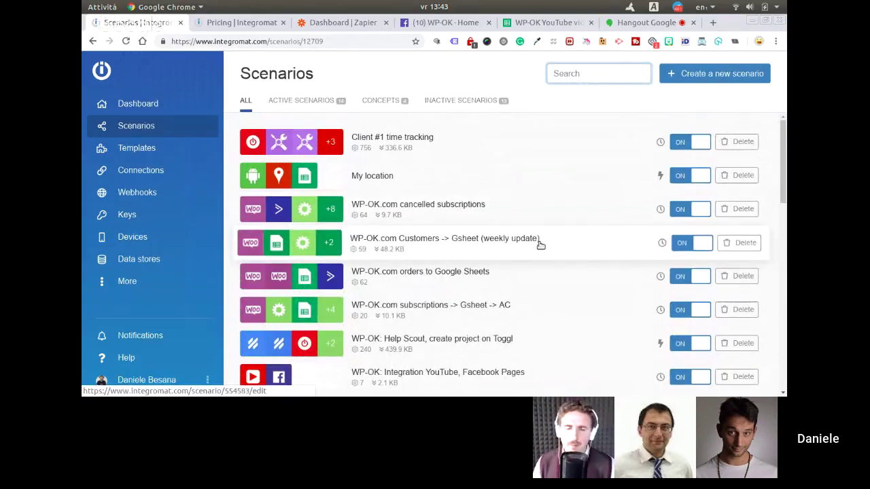
scroll(547, 246, "down", 4)
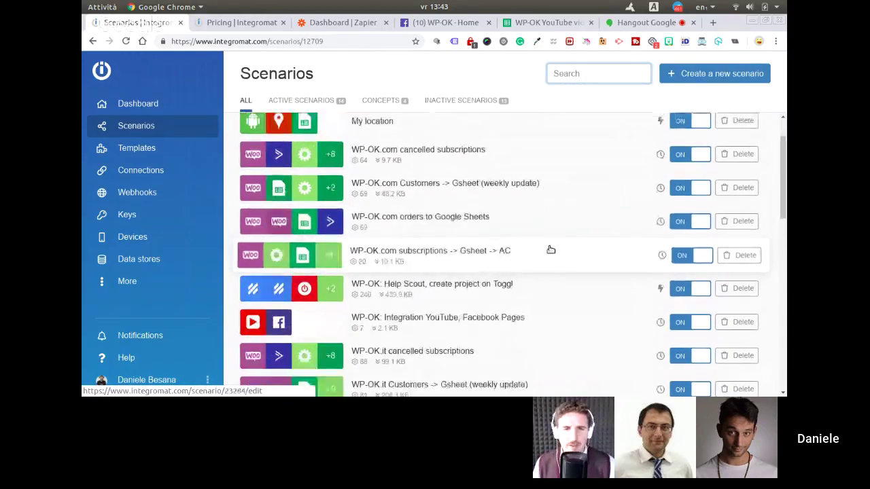
scroll(551, 248, "down", 5)
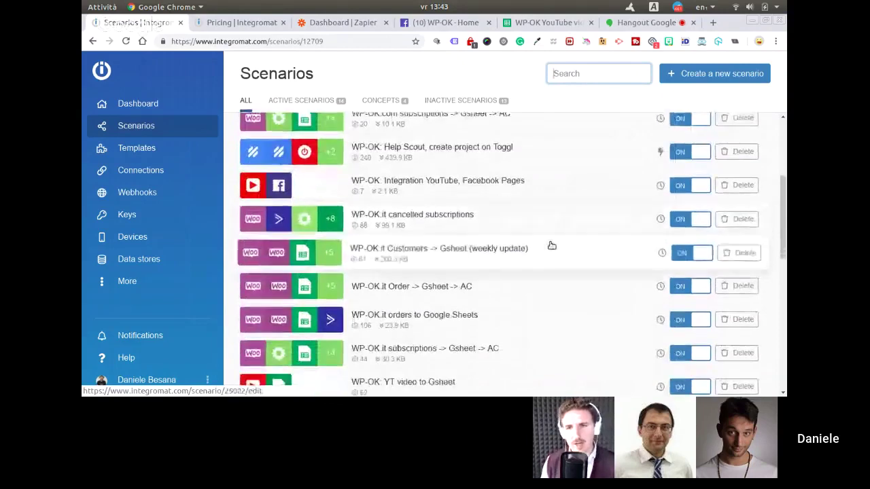
scroll(554, 244, "down", 1)
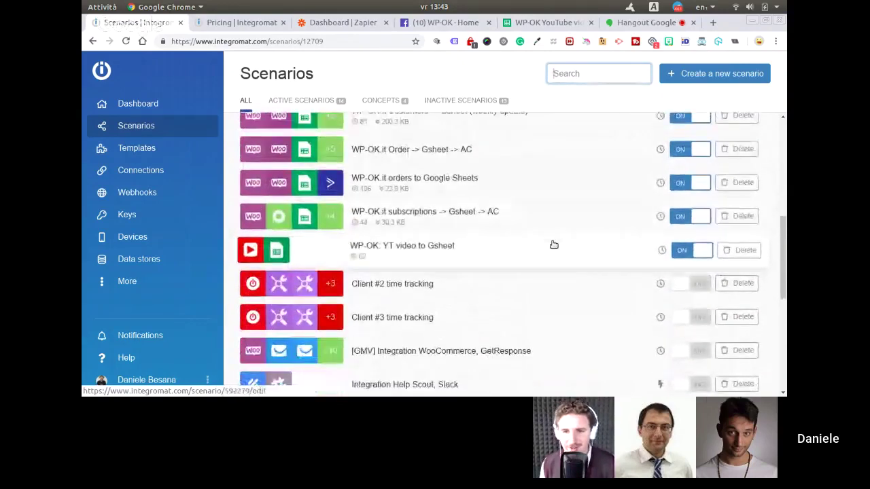
scroll(554, 244, "down", 1)
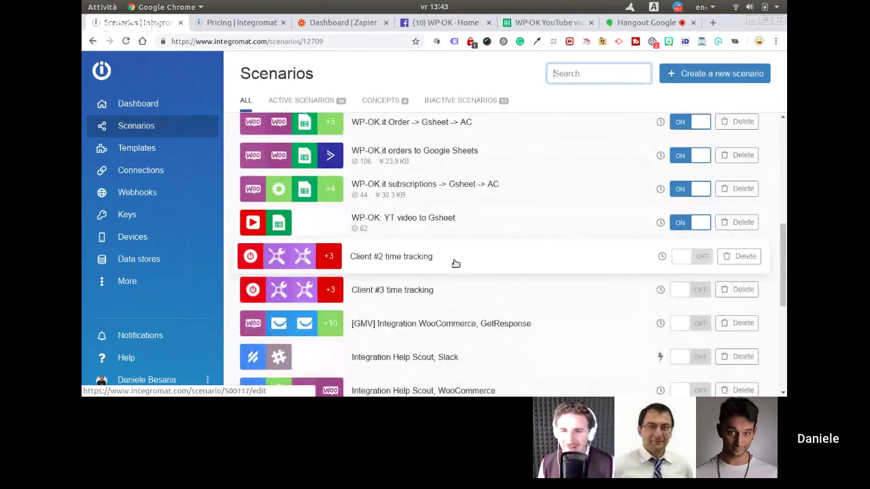
scroll(457, 263, "up", 12)
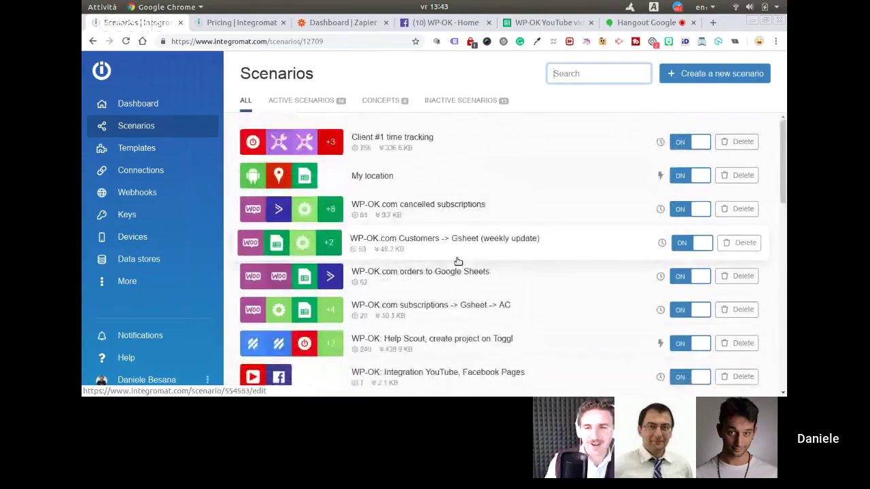
left_click(462, 139)
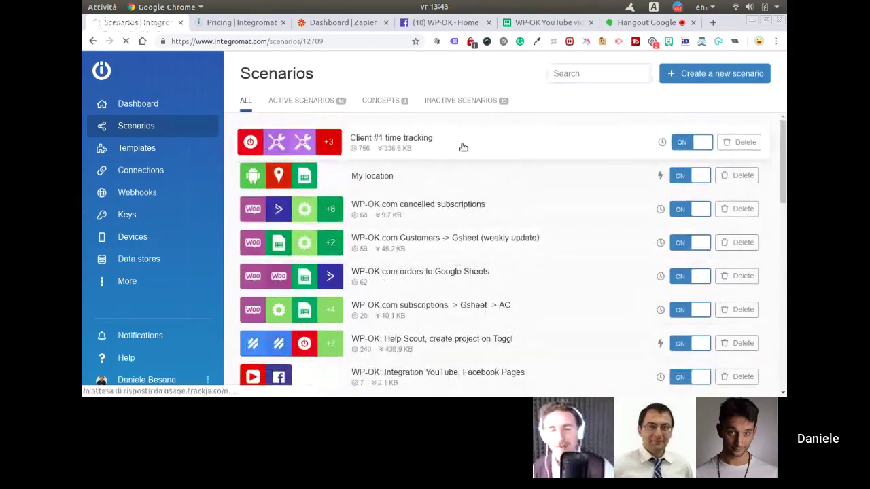
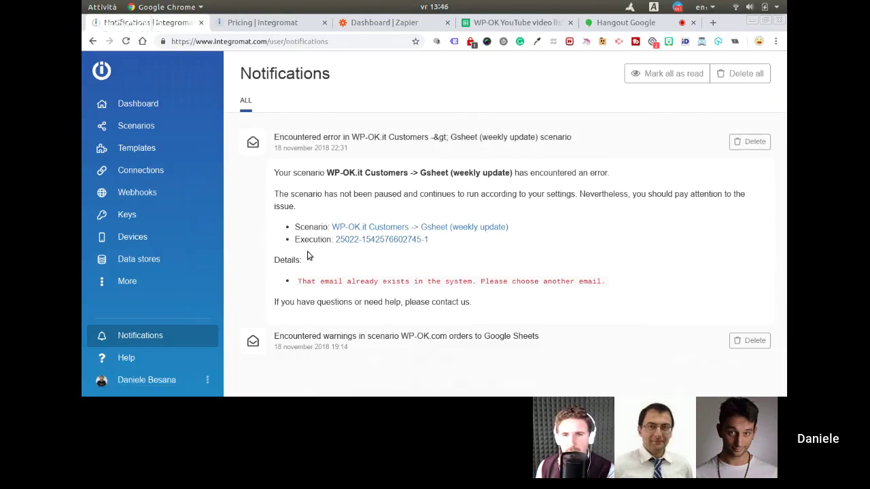
Read the error details of the WP-OK.it Customers notification, and open and read the WP-OK.com orders to Google Sheets warning
left_click_drag(299, 282, 630, 287)
left_click(629, 287)
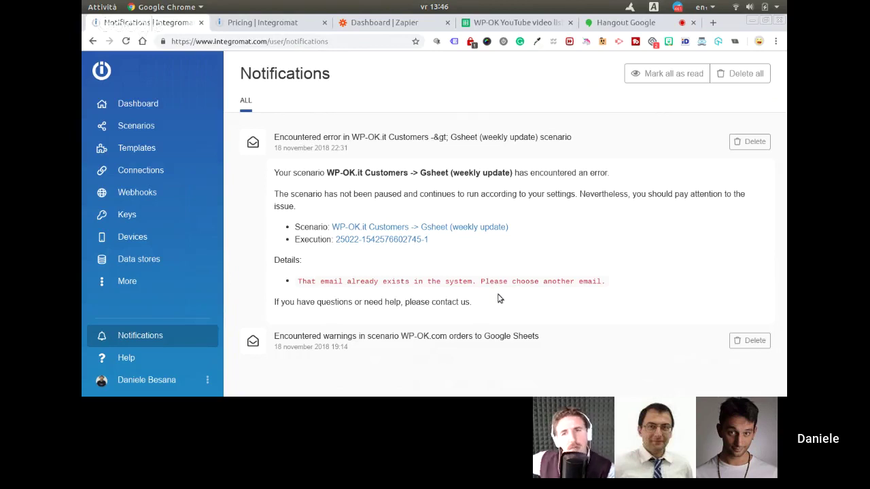
left_click(575, 344)
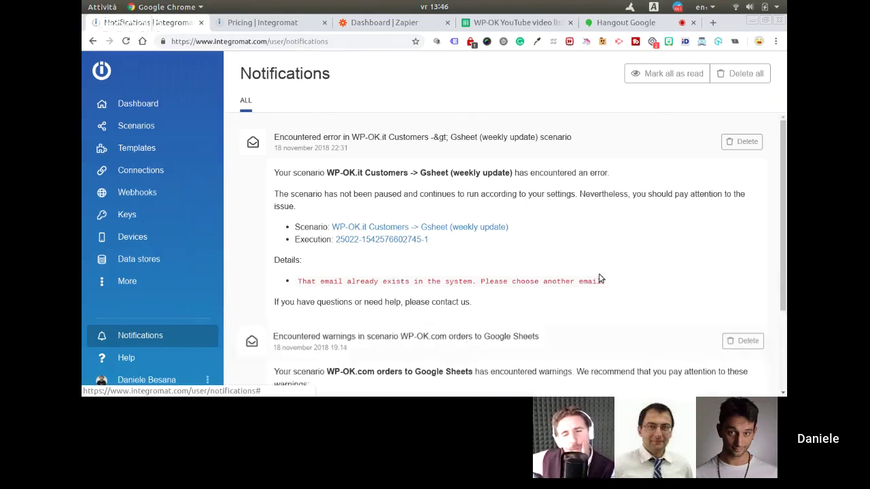
scroll(649, 266, "down", 3)
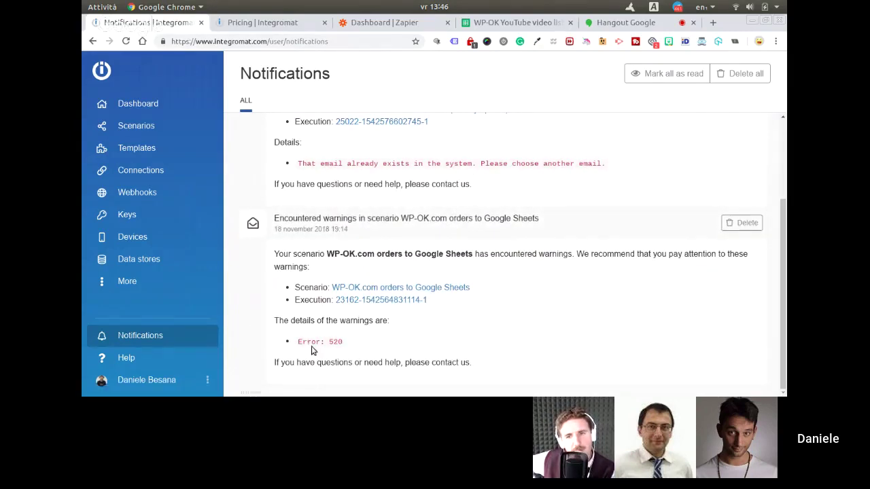
left_click_drag(329, 343, 345, 343)
left_click(351, 344)
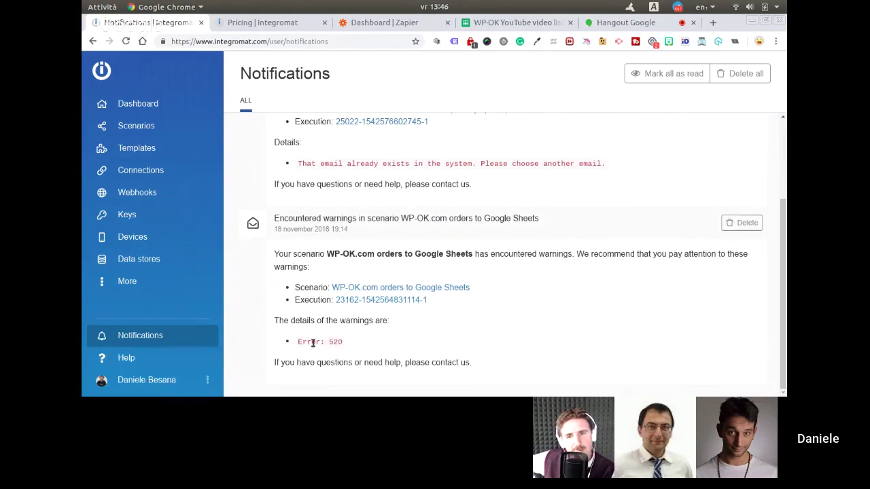
left_click_drag(299, 343, 344, 344)
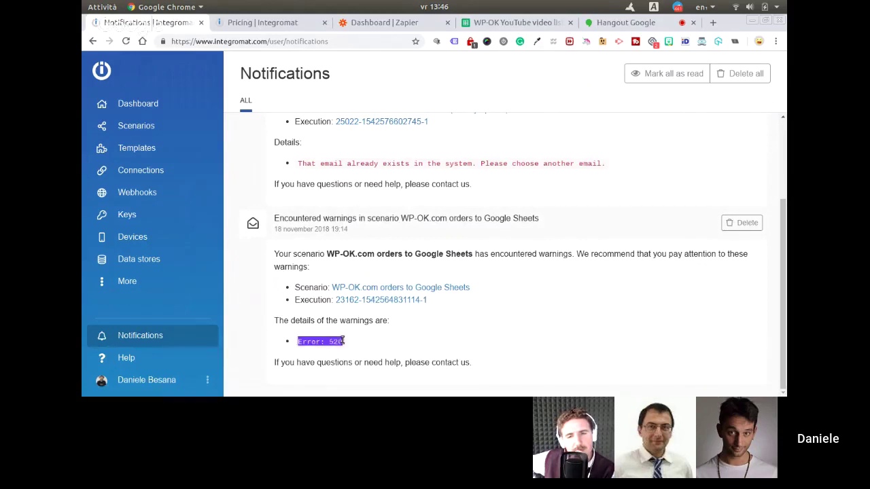
left_click_drag(583, 293, 642, 24)
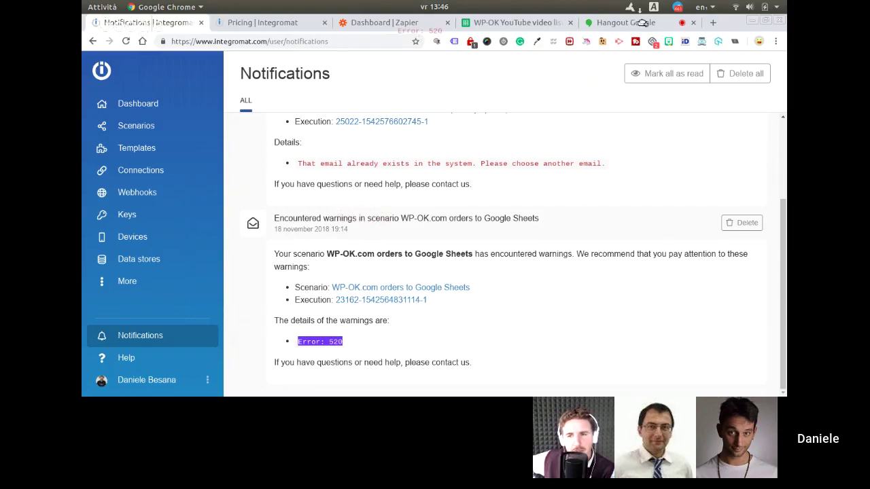
left_click_drag(642, 23, 361, 149)
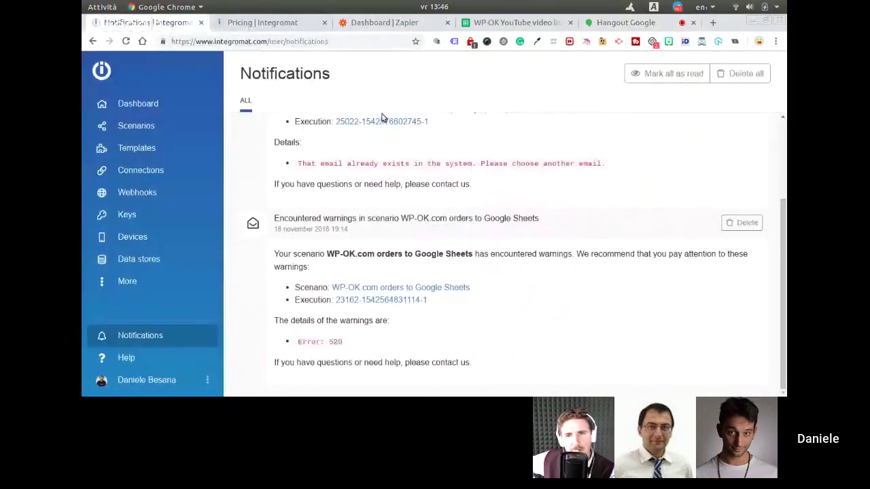
Open the execution linked in the WP-OK.it Customers -> Gsheet (weekly update) error notification and look through its simple log
left_click(383, 121)
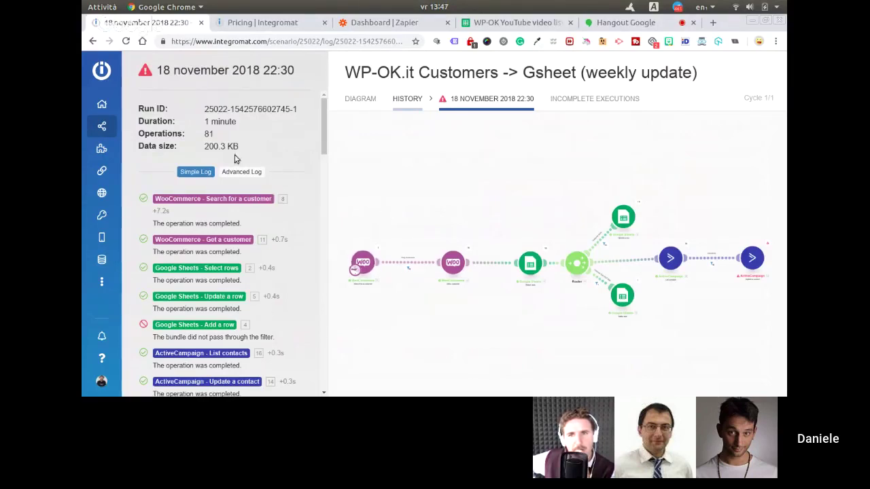
scroll(282, 266, "down", 1)
scroll(282, 266, "down", 4)
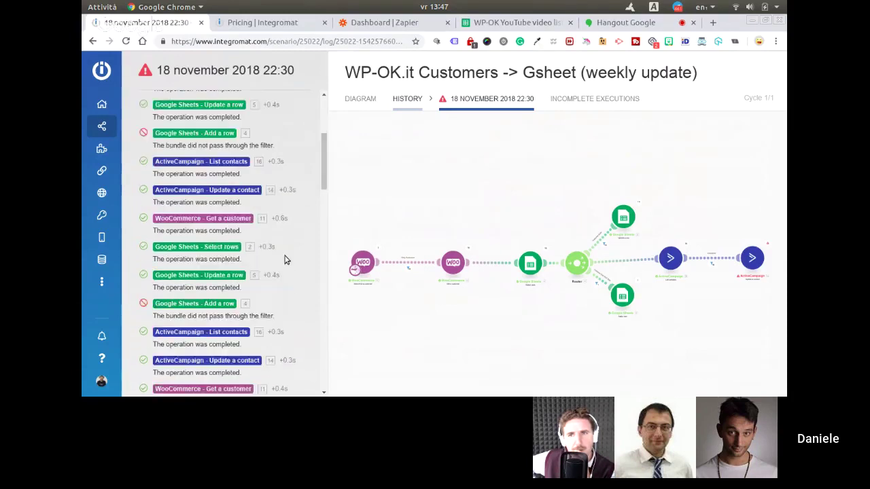
Inspect the first WooCommerce module's parameters and mappings, and the input and output of Operation 1 in the second WooCommerce module
left_click(367, 262)
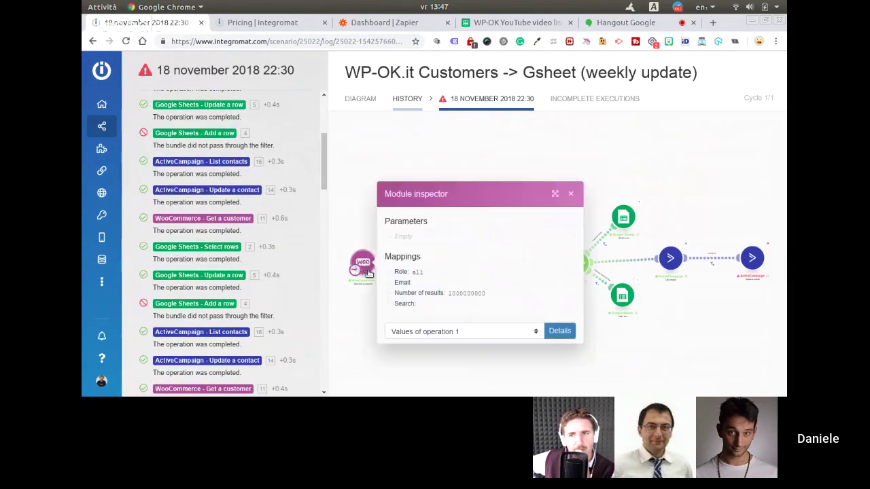
left_click(571, 196)
left_click(469, 249)
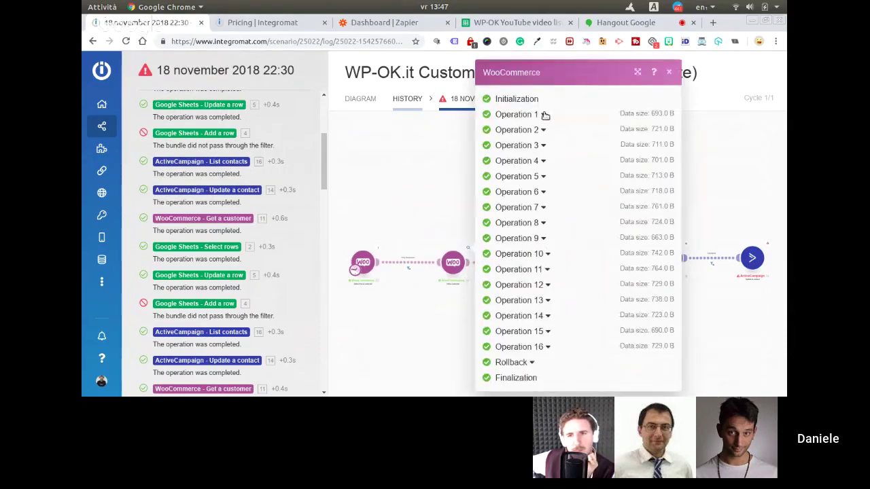
left_click(543, 114)
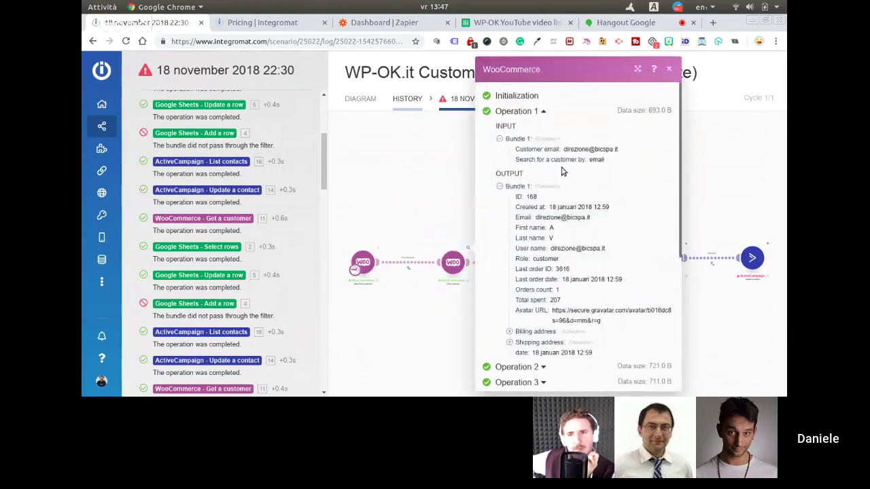
left_click(543, 111)
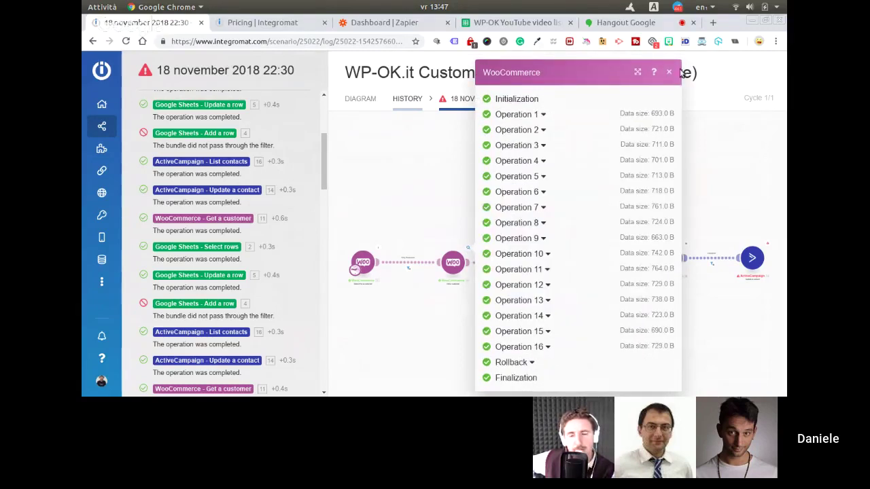
left_click(669, 72)
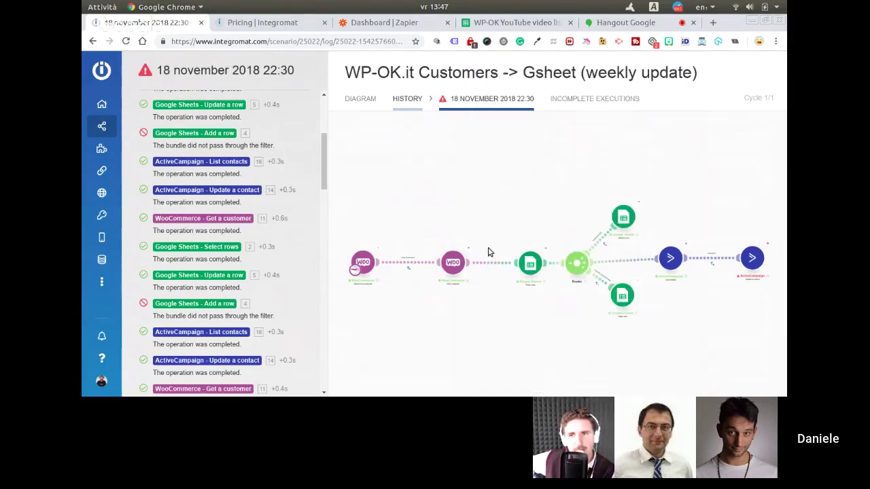
Inspect the operations of the ActiveCampaign List contacts module, including the details of Operation 1
left_click_drag(524, 208, 486, 163)
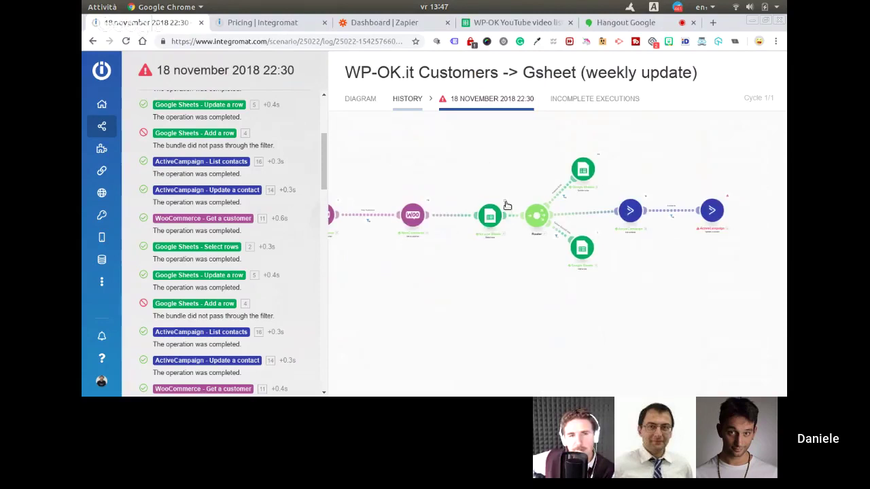
scroll(631, 185, "up", 3)
left_click_drag(611, 198, 474, 190)
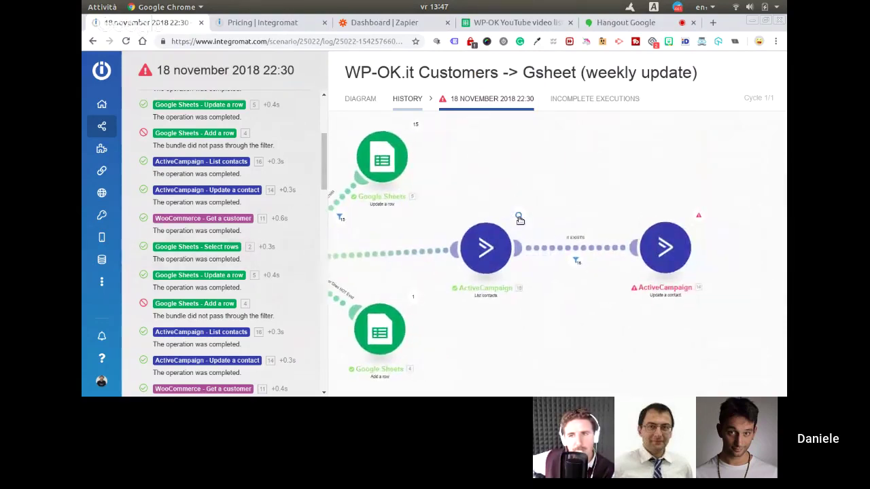
left_click(520, 219)
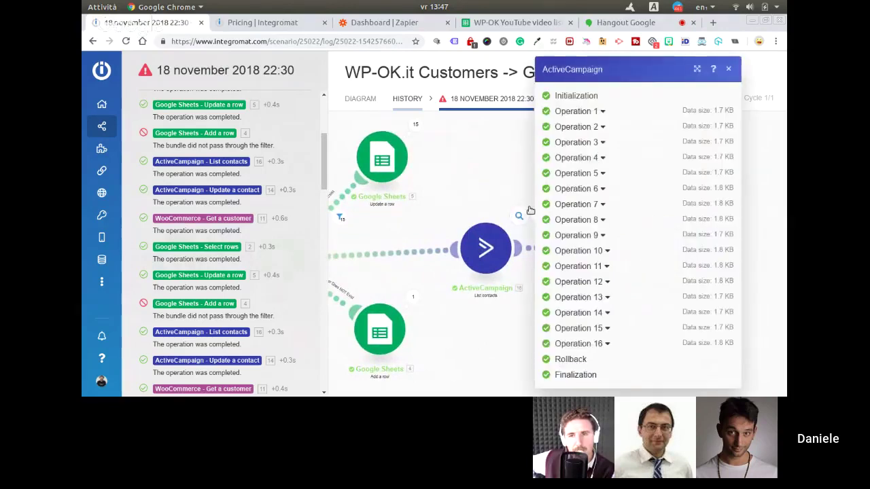
left_click(601, 113)
left_click(601, 114)
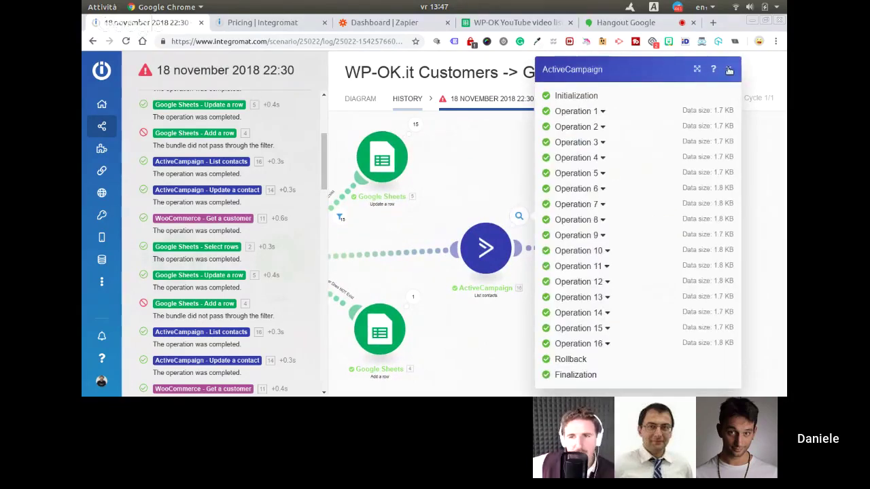
left_click(729, 68)
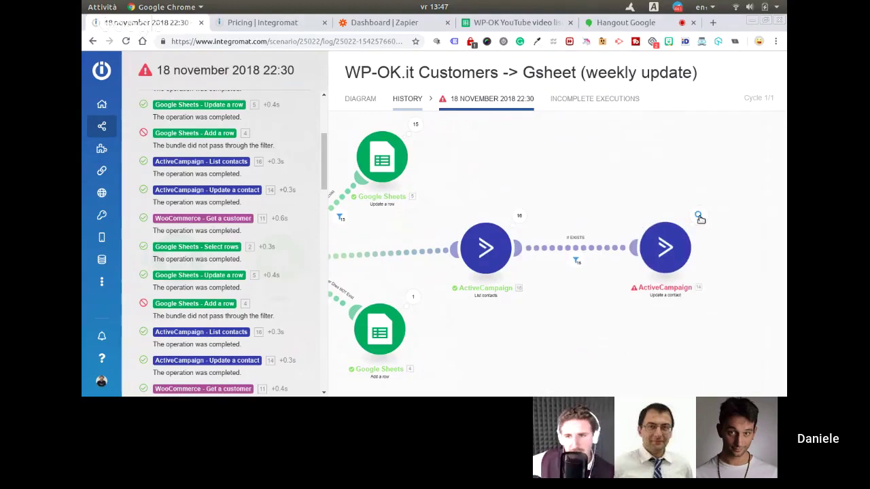
Examine the runtime error and input bundle of Operation 16 in the ActiveCampaign Update a contact module
left_click(700, 218)
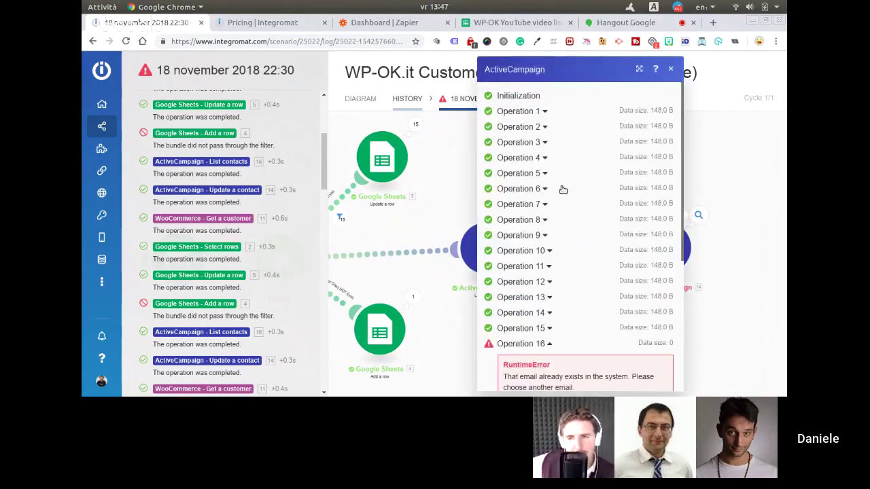
scroll(573, 206, "down", 3)
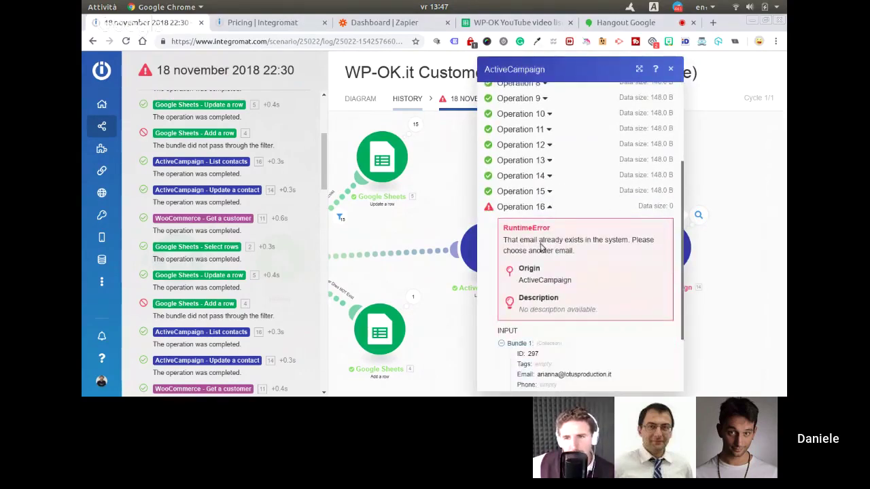
scroll(607, 272, "down", 1)
scroll(607, 272, "down", 3)
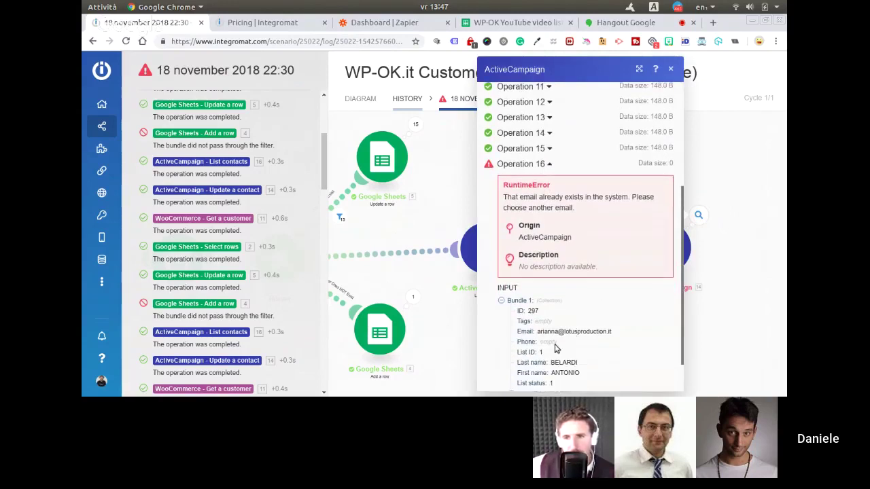
scroll(584, 299, "up", 5)
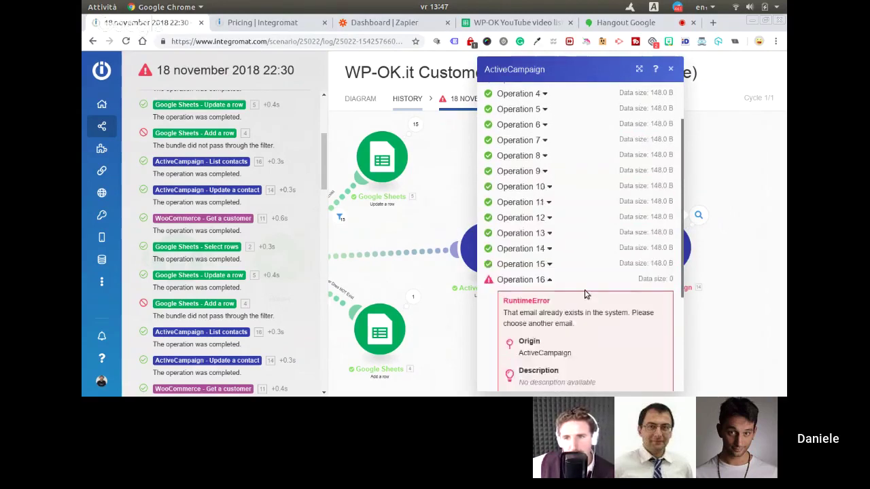
left_click(671, 70)
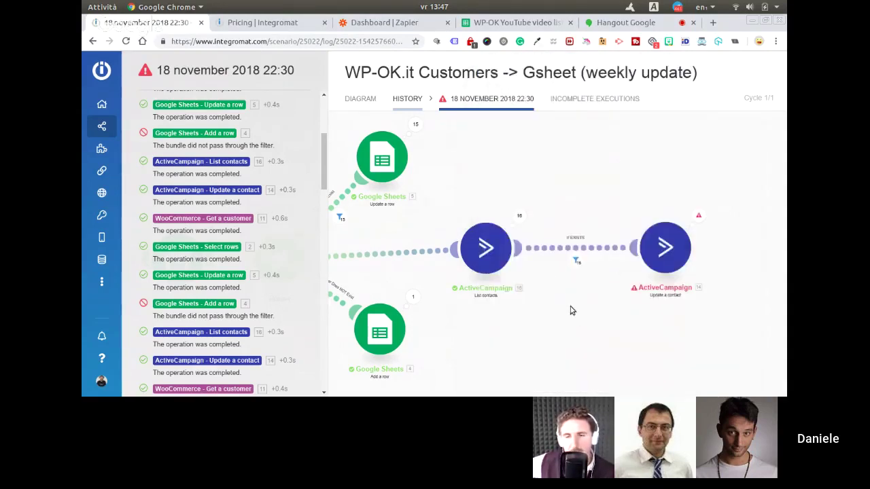
Look over the whole execution diagram and open the scenario's incomplete executions
left_click_drag(552, 303, 596, 237)
scroll(551, 272, "down", 4)
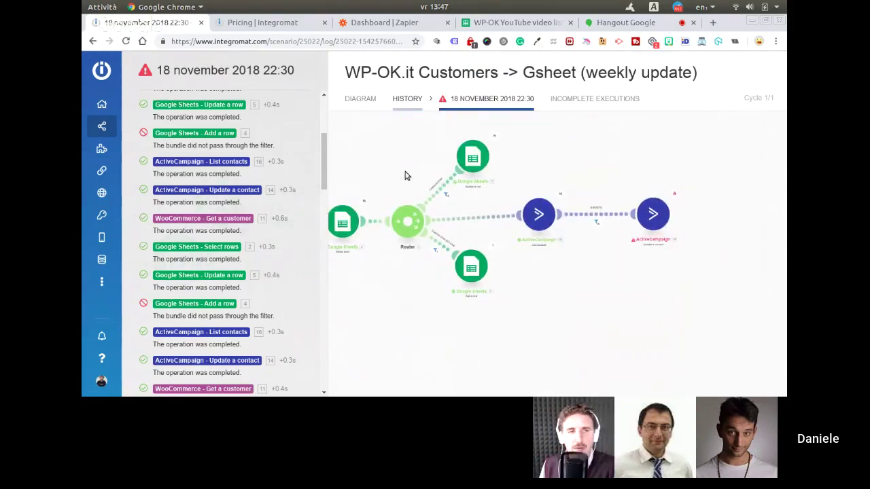
left_click_drag(406, 175, 473, 157)
left_click(576, 101)
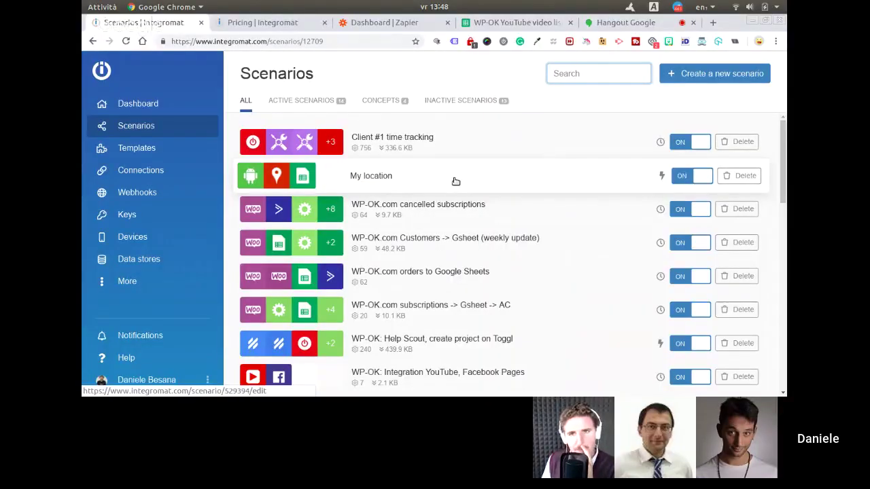
View the Client #1 time tracking scenario's diagram and last runs, and return to the scenarios list to look through it
left_click(488, 139)
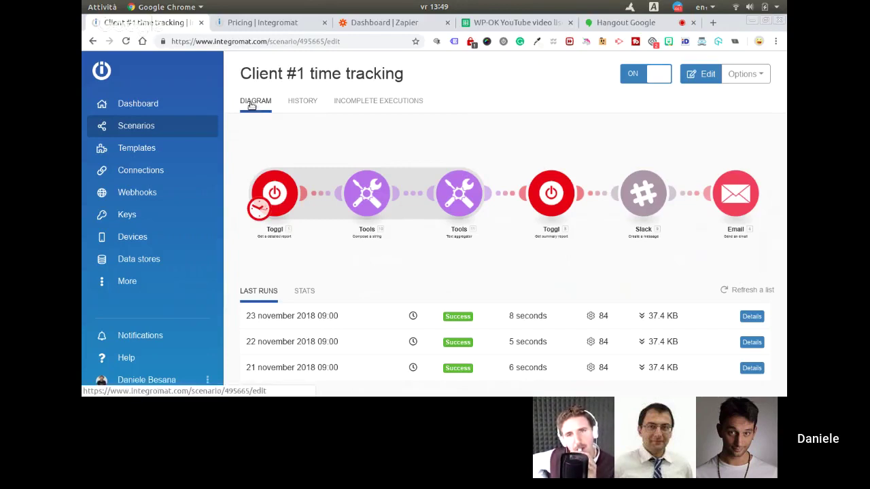
left_click(167, 127)
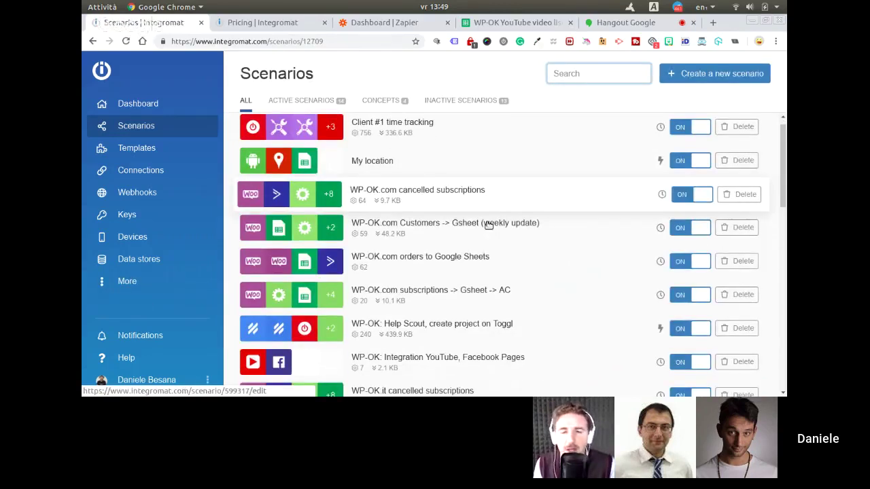
scroll(488, 225, "down", 3)
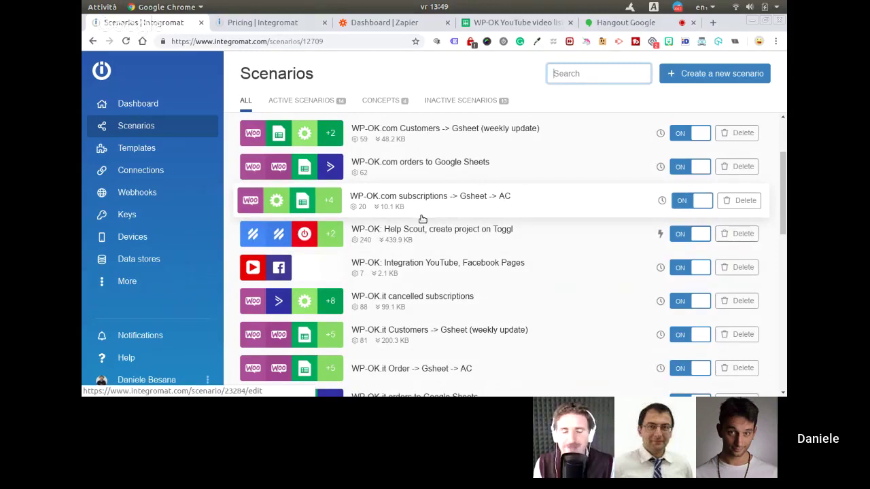
scroll(422, 219, "down", 1)
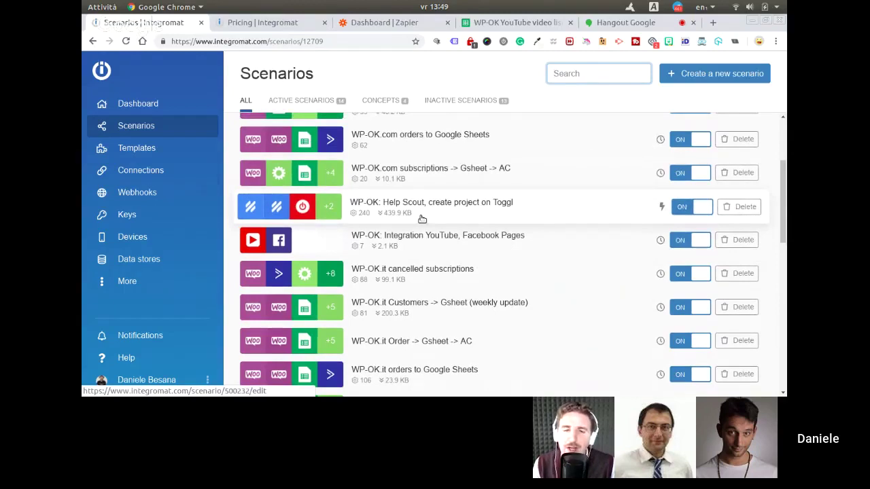
scroll(420, 220, "up", 5)
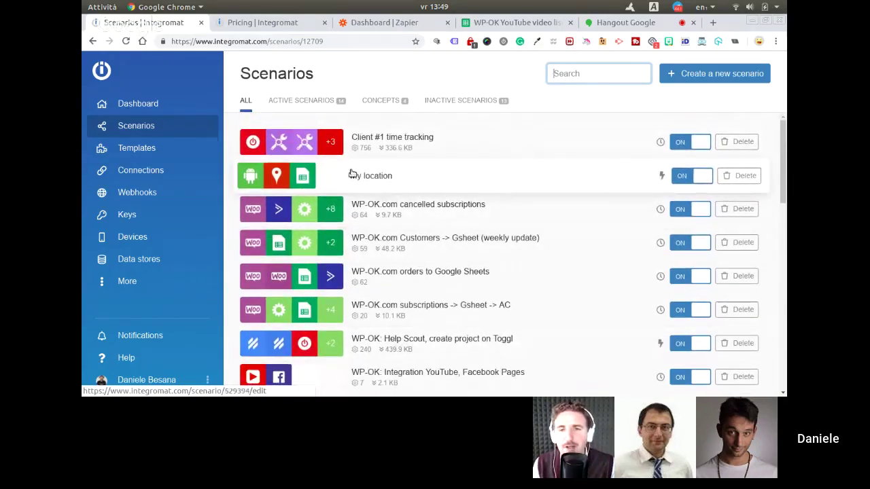
Open the templates library and filter it by the LinkedIn app
left_click(156, 147)
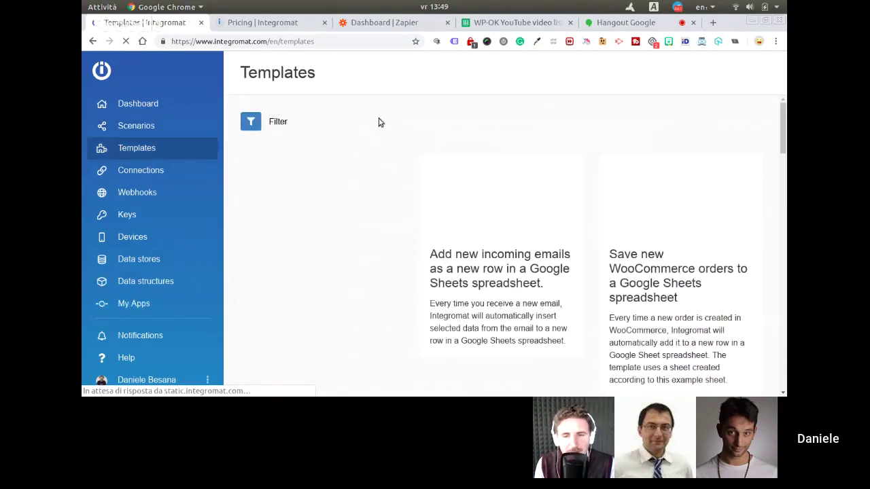
left_click(251, 127)
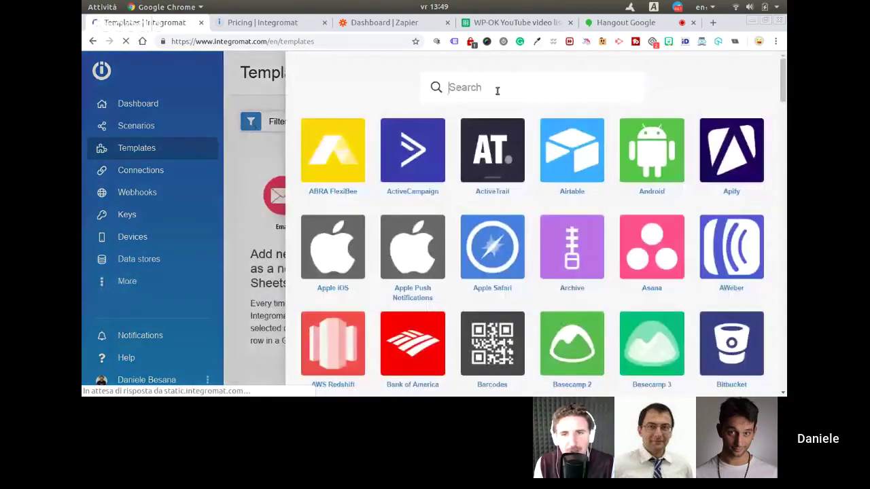
type("linke")
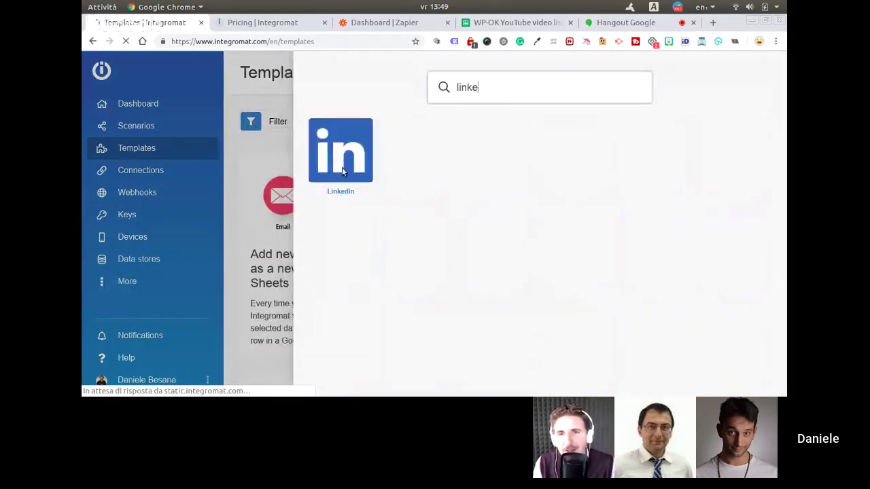
left_click(342, 163)
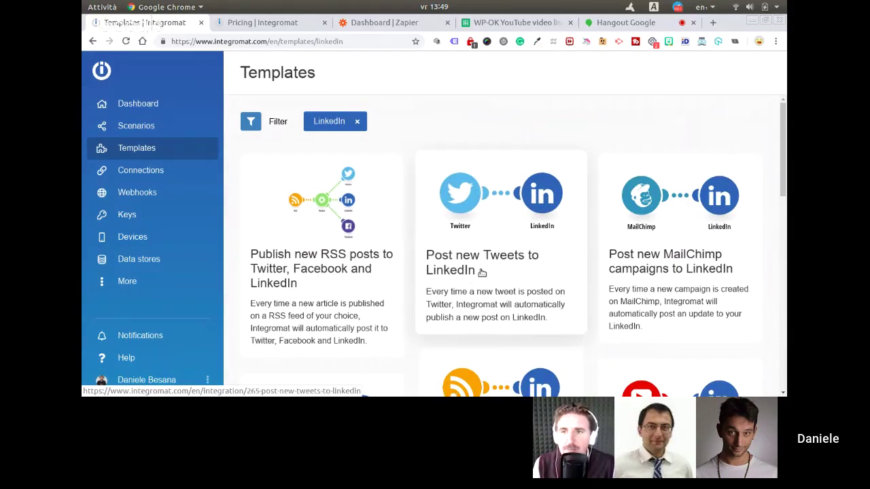
Look through the LinkedIn templates, including those for WordPress, RSS and YouTube posts
scroll(505, 252, "down", 2)
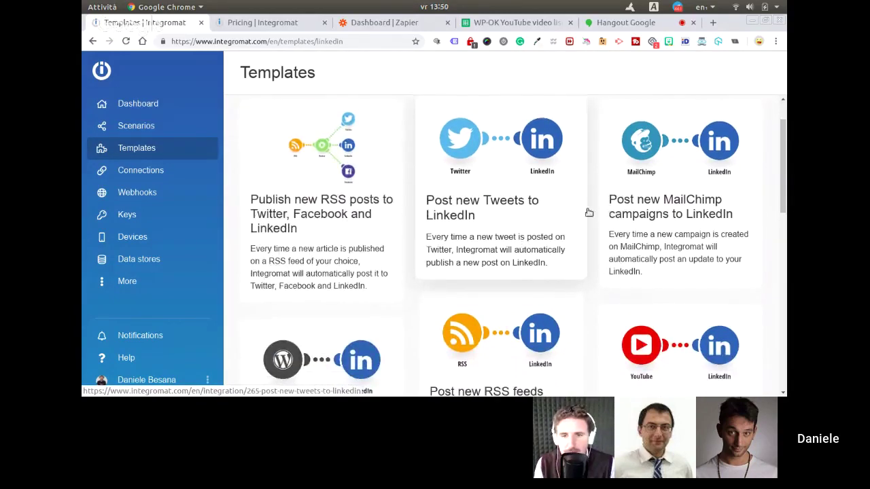
scroll(607, 247, "down", 4)
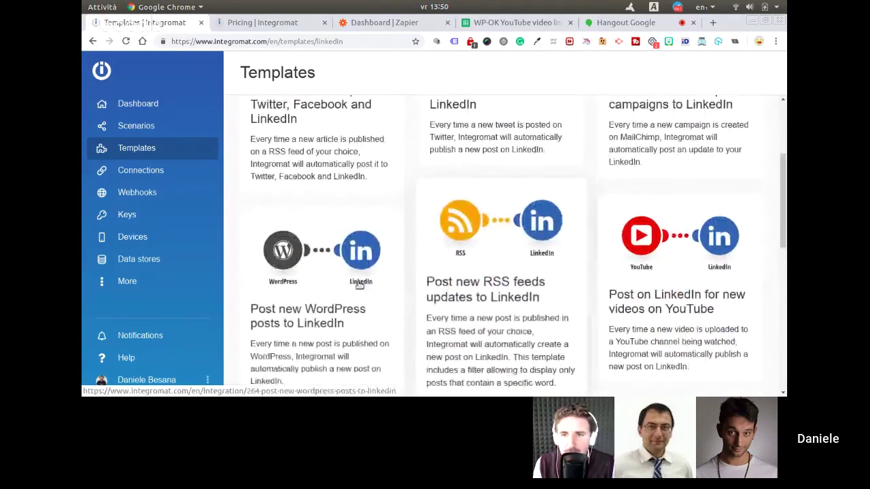
scroll(360, 285, "down", 2)
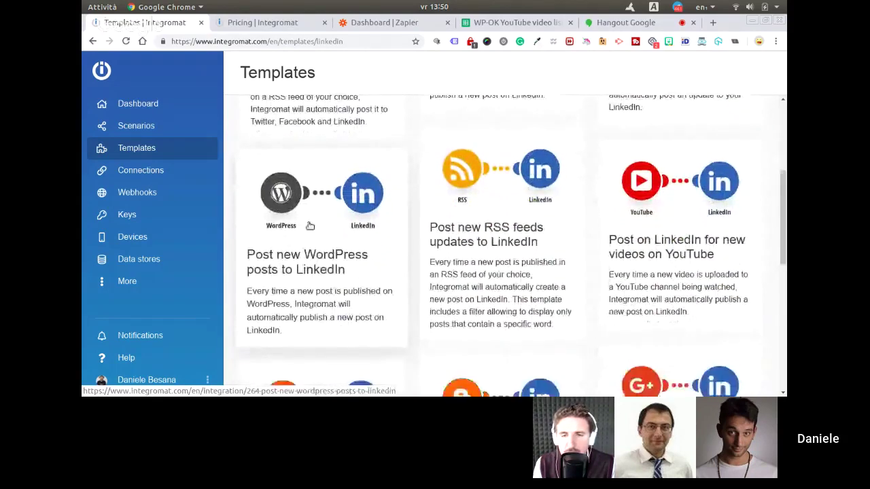
scroll(489, 241, "down", 1)
scroll(490, 240, "down", 1)
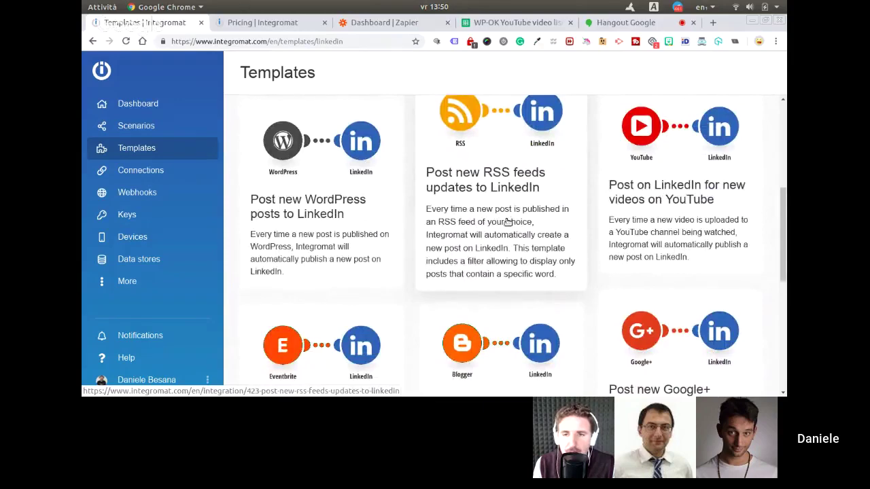
scroll(504, 223, "up", 1)
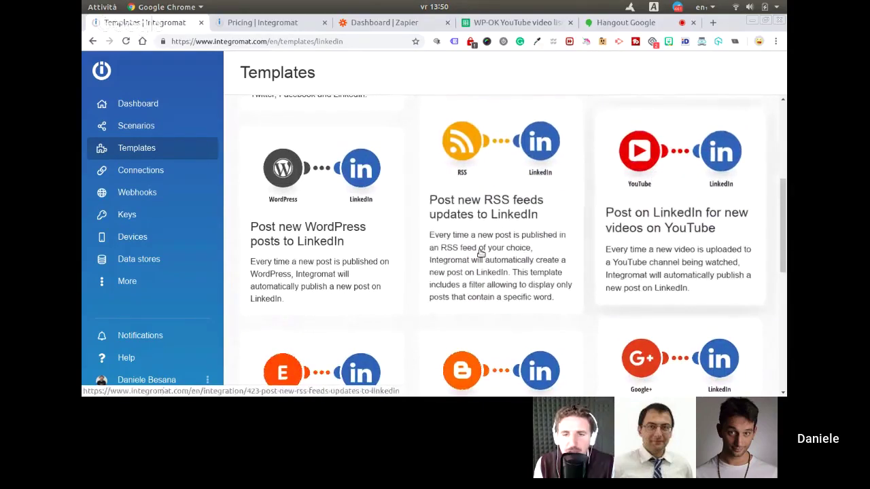
scroll(482, 249, "down", 3)
scroll(482, 252, "down", 10)
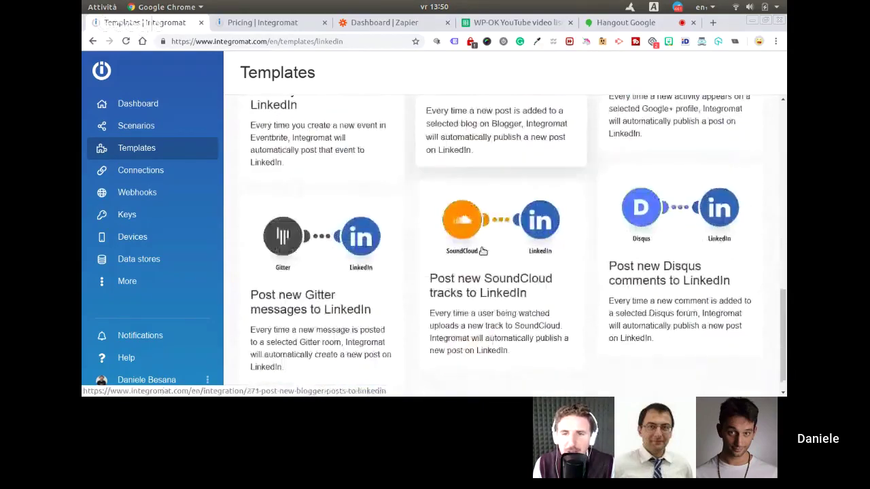
scroll(482, 251, "up", 10)
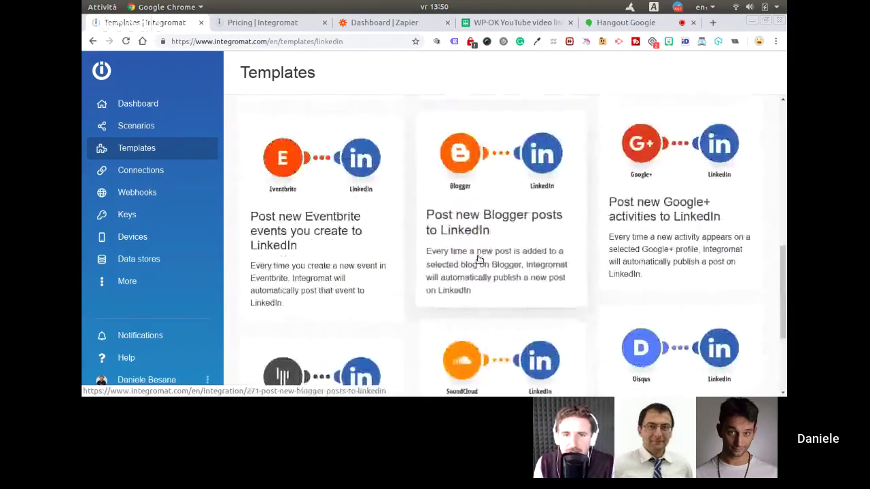
scroll(506, 142, "up", 8)
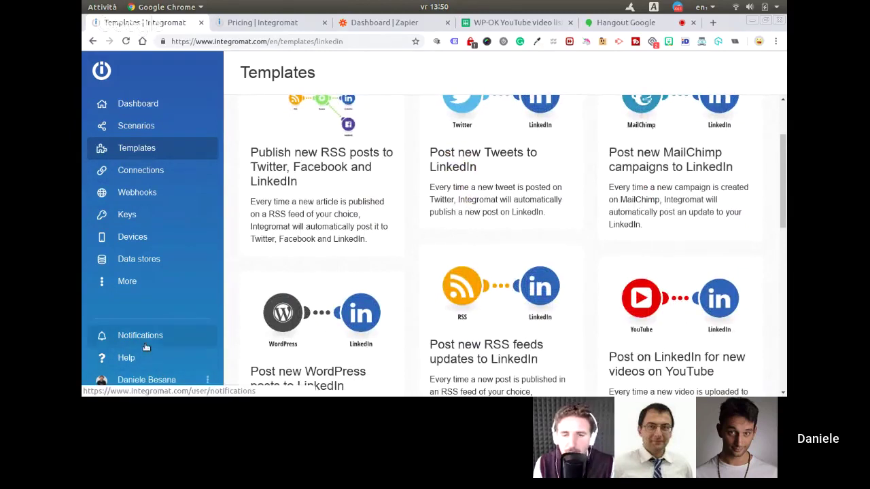
Create a new scenario from the scenarios list and select LinkedIn as a service to integrate
left_click(151, 280)
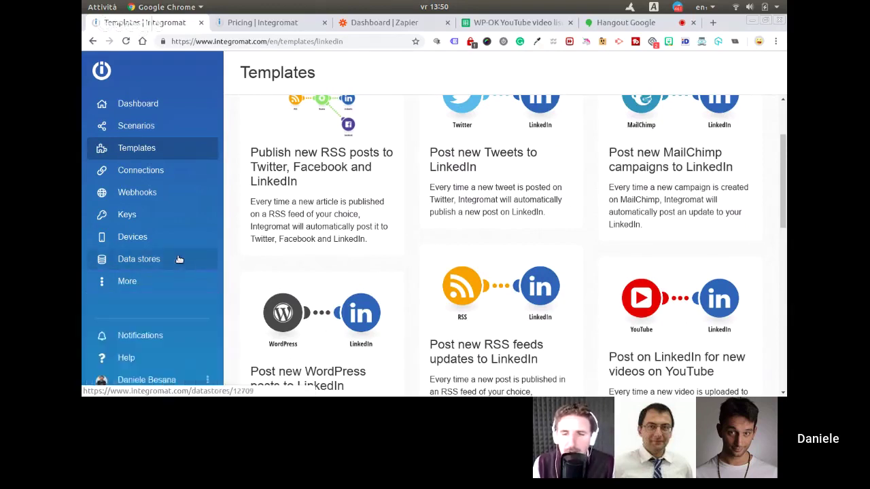
left_click(136, 122)
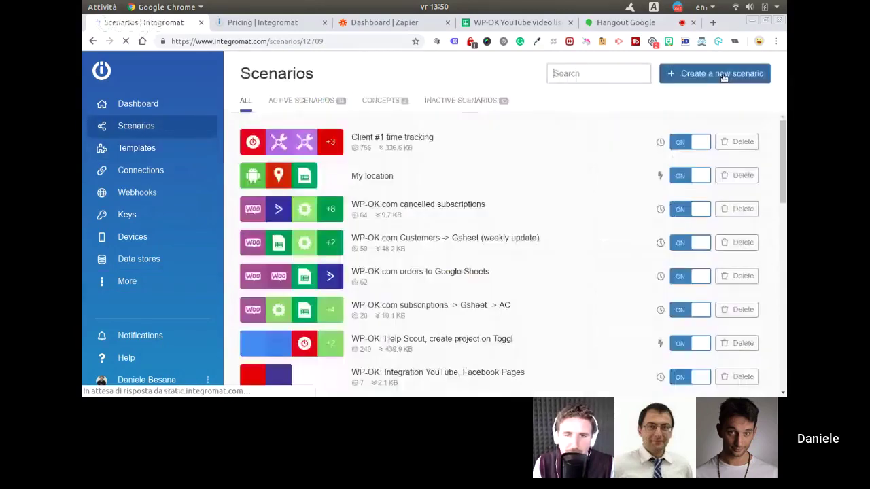
left_click(723, 75)
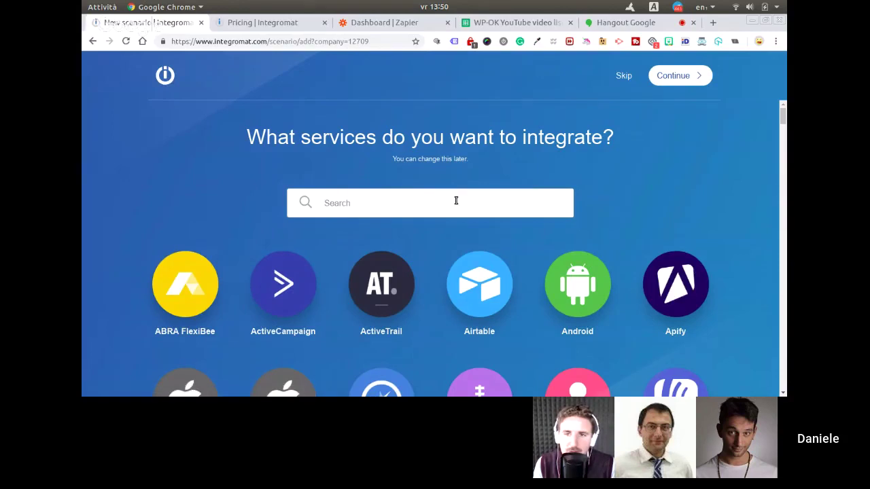
type("link")
left_click(383, 310)
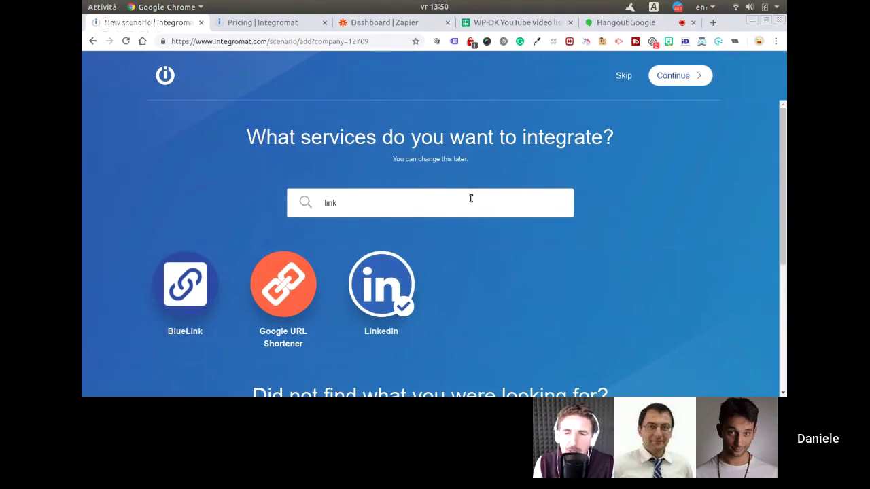
Add Telegram Bot to the selected services and continue to the scenario editor
key("Home")
type("fa")
key("ctrl+a")
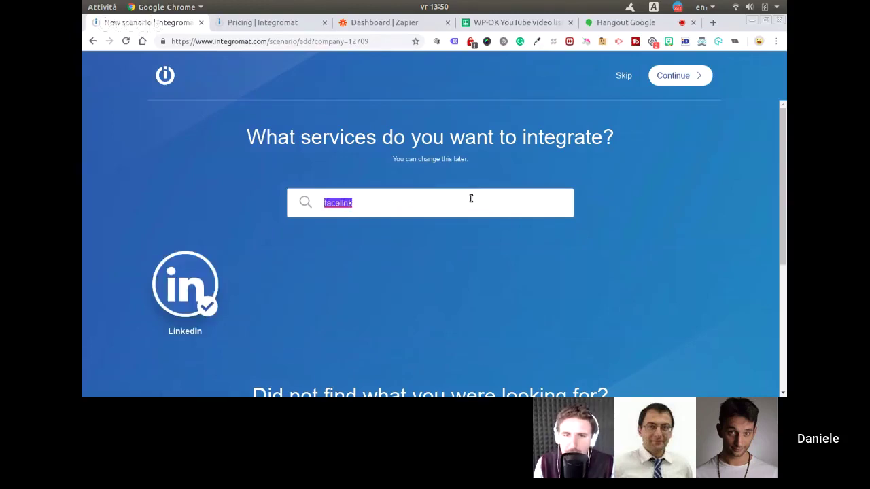
type("teleg")
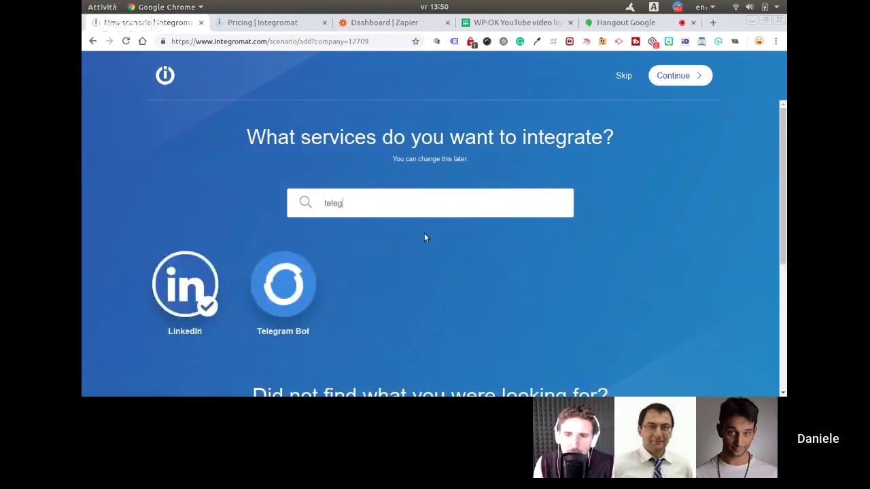
left_click(278, 288)
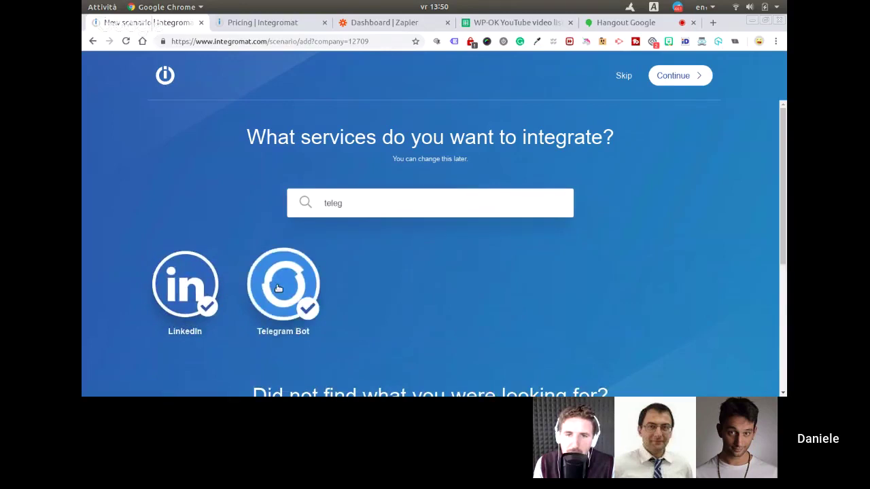
scroll(515, 301, "down", 2)
scroll(514, 301, "up", 2)
left_click(690, 77)
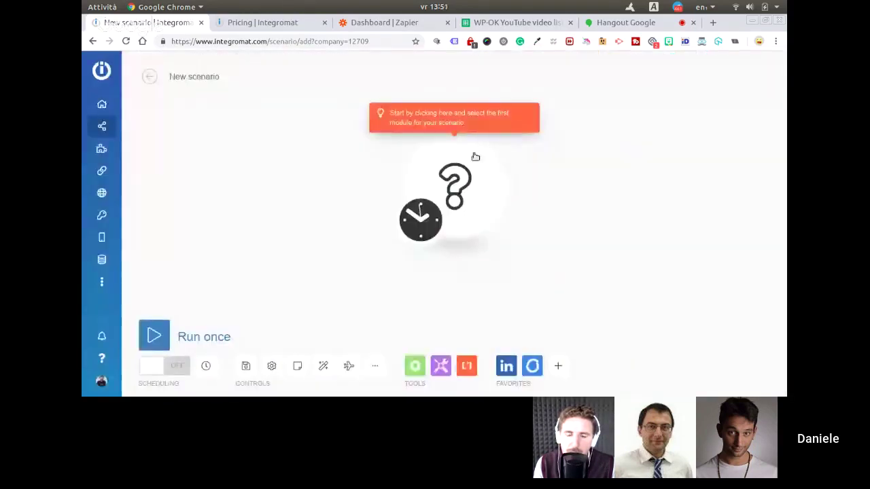
View the new scenario's schedule settings and close them without changes
left_click(420, 218)
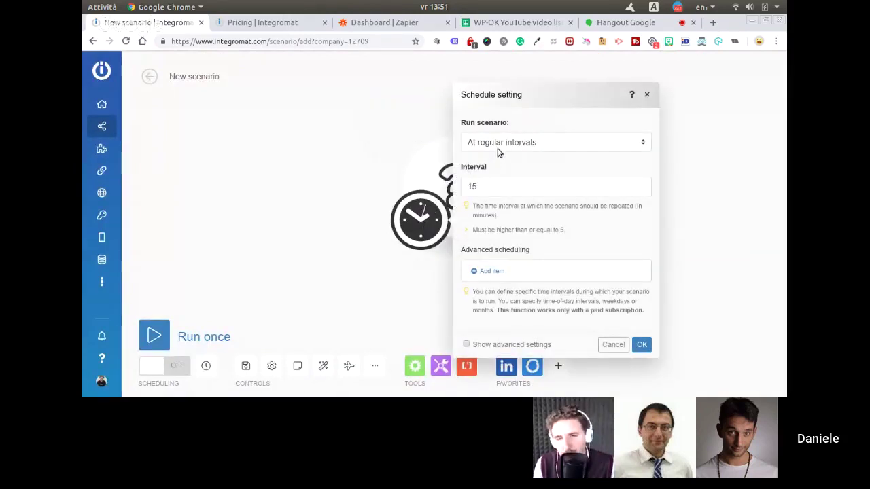
left_click(647, 94)
left_click(434, 224)
left_click(647, 95)
View the LinkedIn modules offered for the scenario's first module, highlight the Actions heading and close the list
left_click(463, 189)
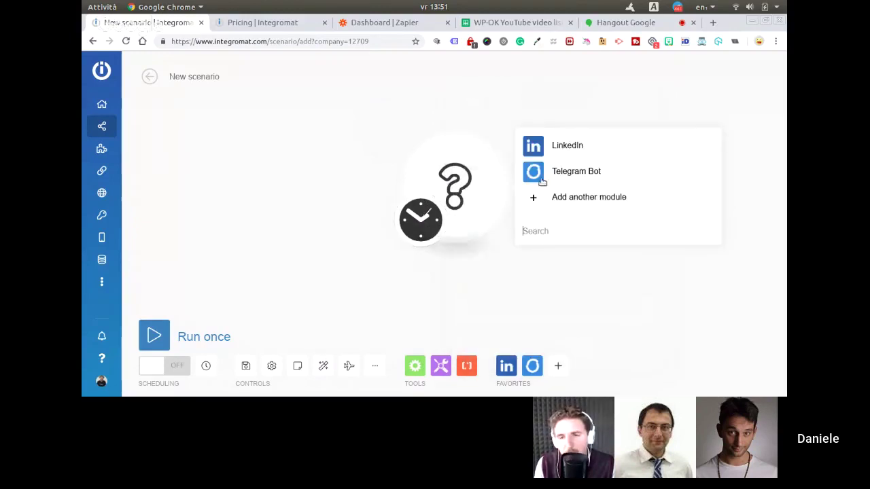
left_click(567, 150)
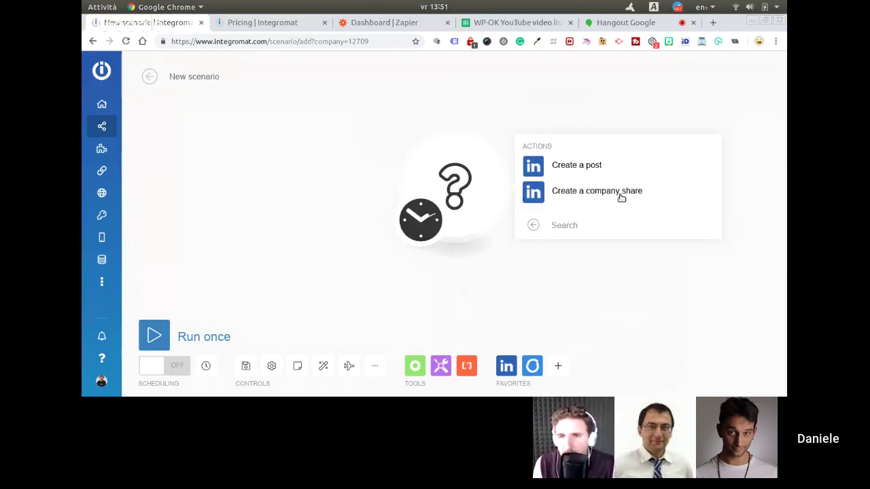
double_click(532, 147)
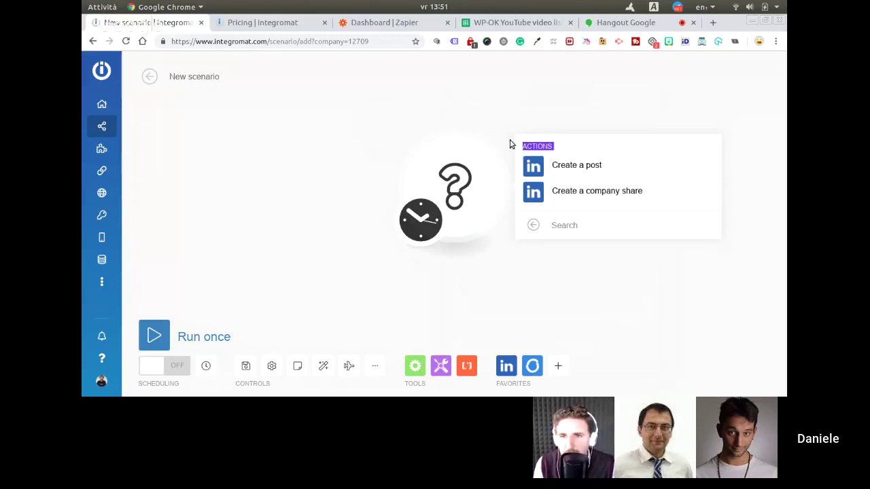
left_click(506, 140)
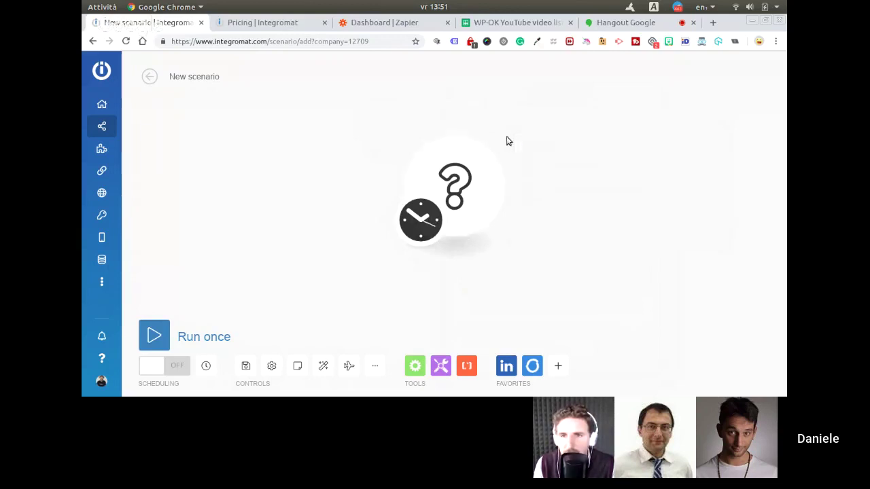
Look through the Telegram Bot triggers and actions offered for the scenario's first module
left_click(467, 189)
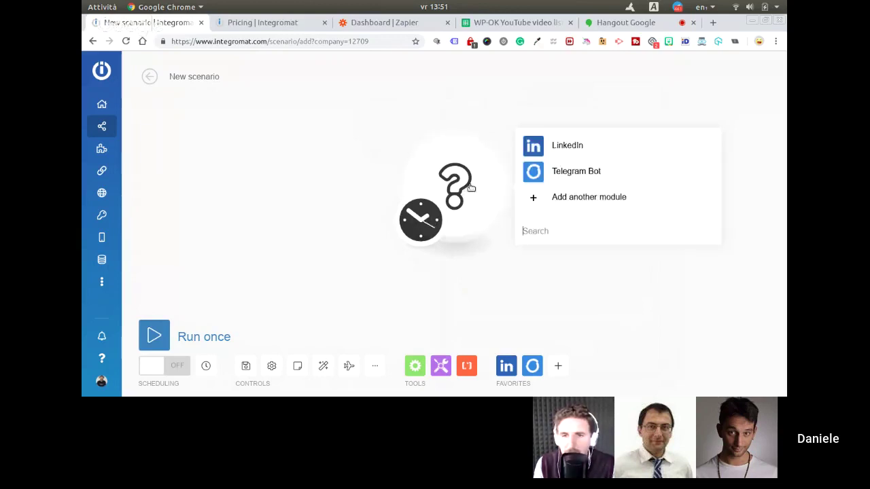
left_click(574, 169)
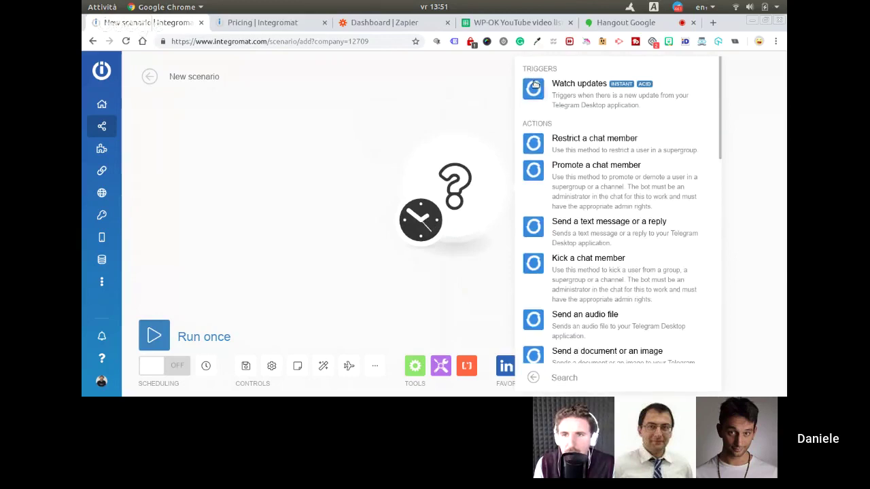
double_click(535, 83)
double_click(540, 123)
scroll(586, 184, "down", 5)
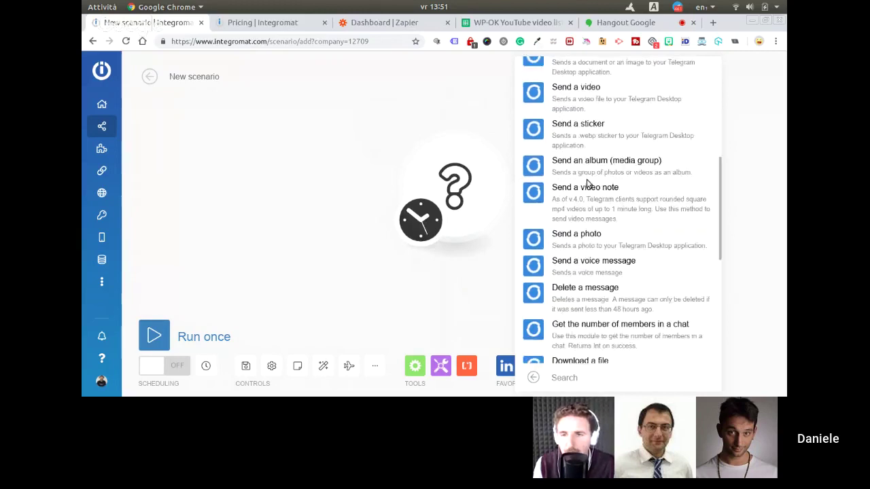
scroll(585, 184, "down", 4)
scroll(582, 184, "up", 2)
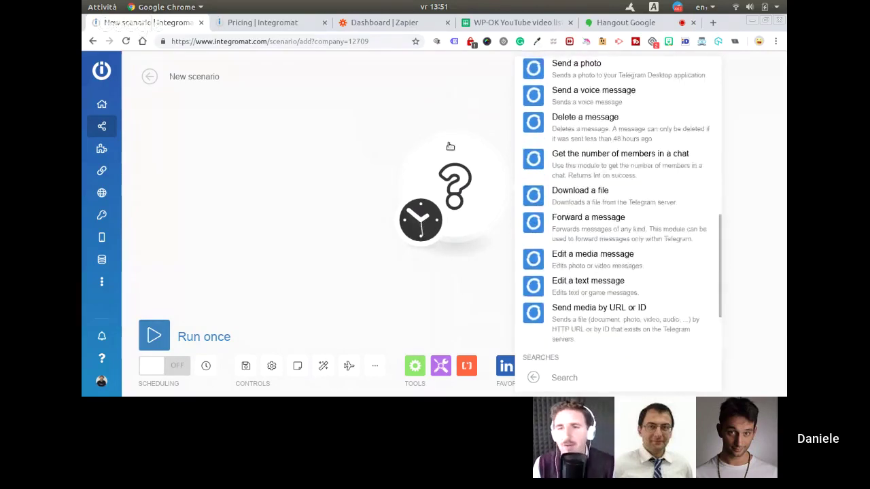
scroll(635, 140, "up", 2)
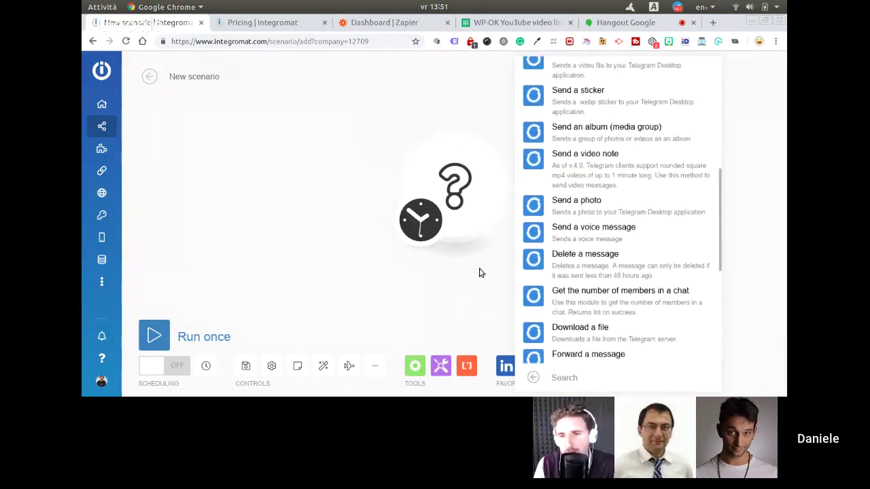
Show the LinkedIn modules again, and for comparison switch to Zapier and search its trigger apps for "link"
left_click(534, 375)
left_click(575, 150)
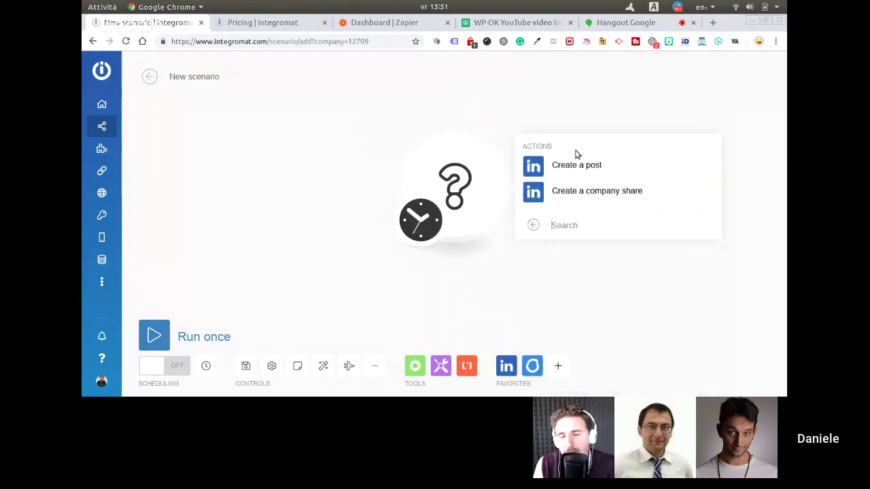
left_click(382, 24)
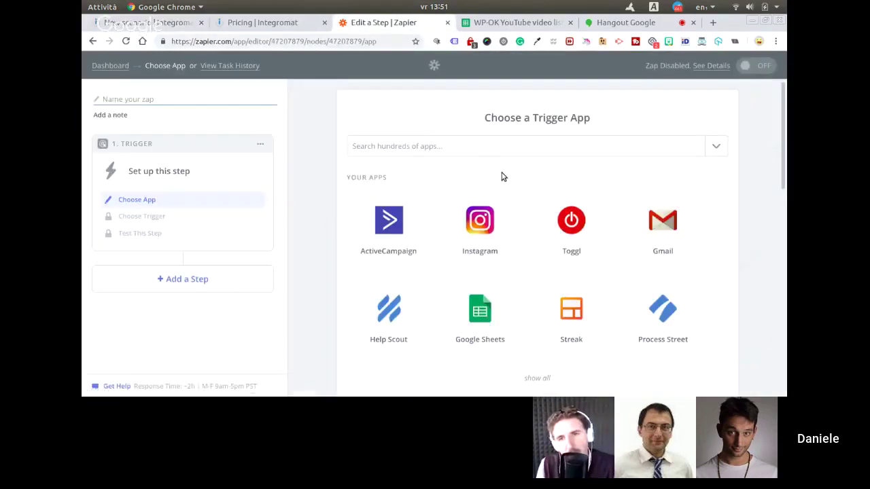
left_click(417, 146)
type("link")
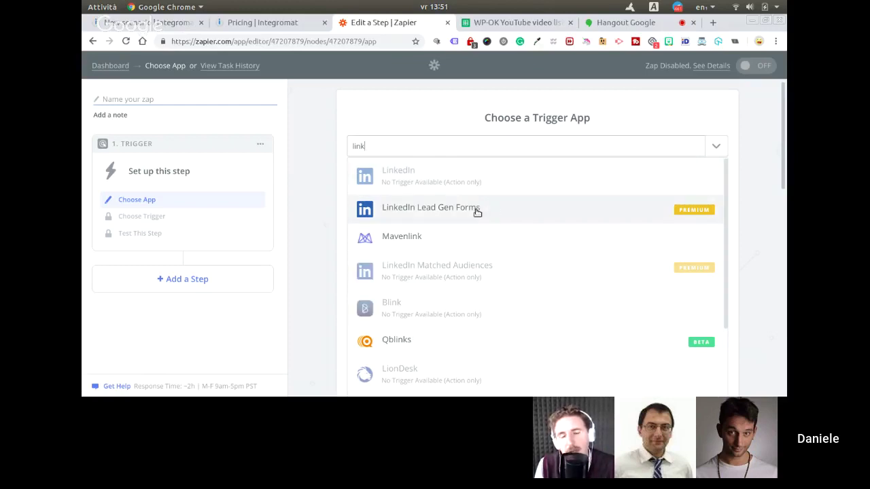
Switch back to the new Integromat scenario and return from the LinkedIn actions to the app choices
left_click(261, 23)
left_click(158, 22)
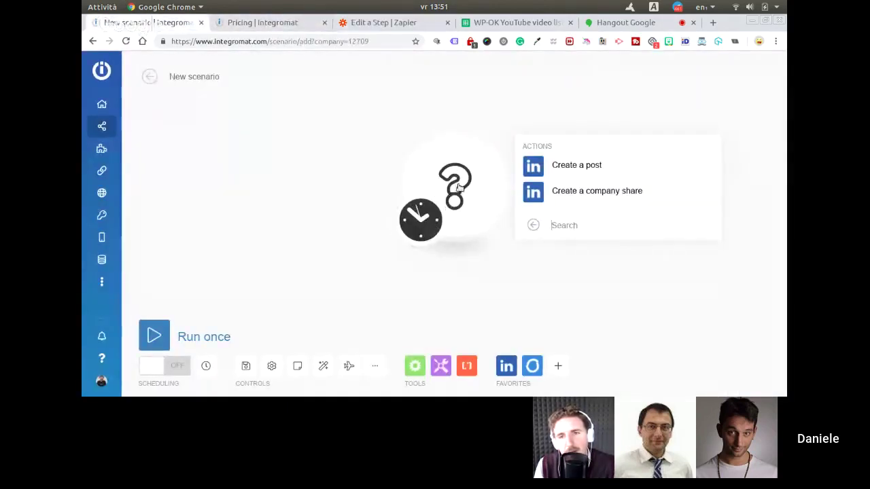
left_click(534, 225)
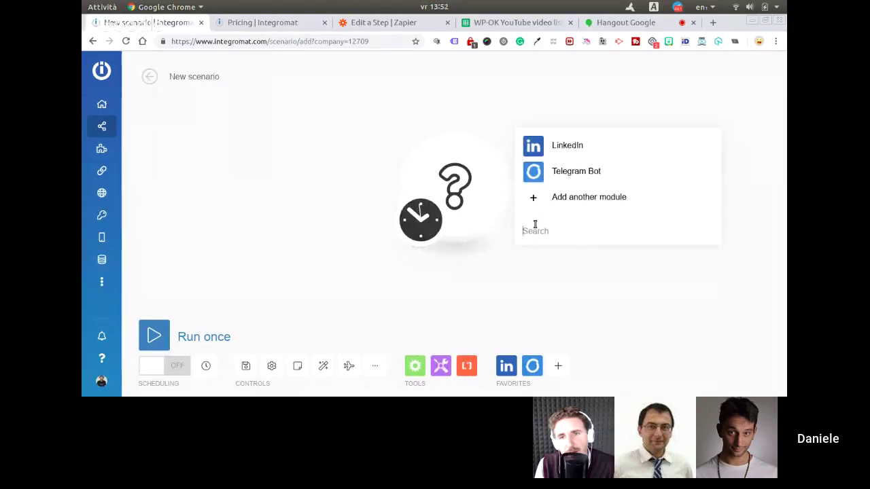
Search the apps for the scenario's first module for "hub" and look through the HubSpot CRM triggers and actions
left_click(561, 206)
type("hub")
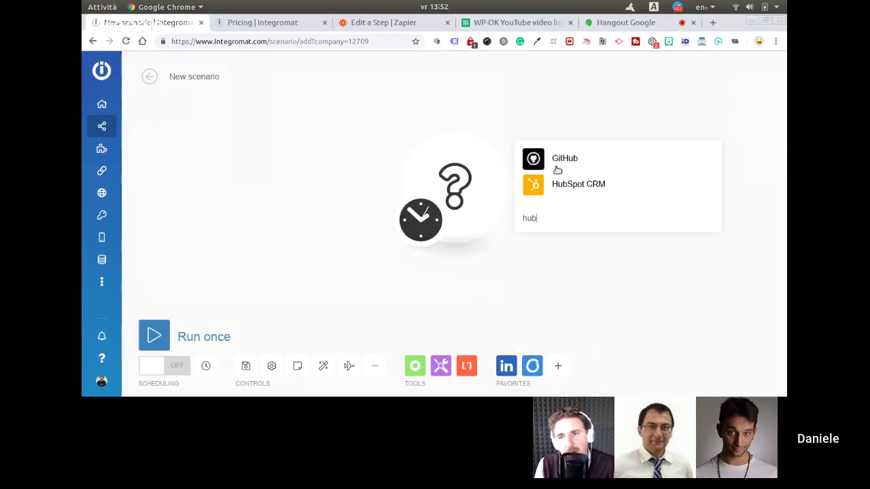
left_click(568, 183)
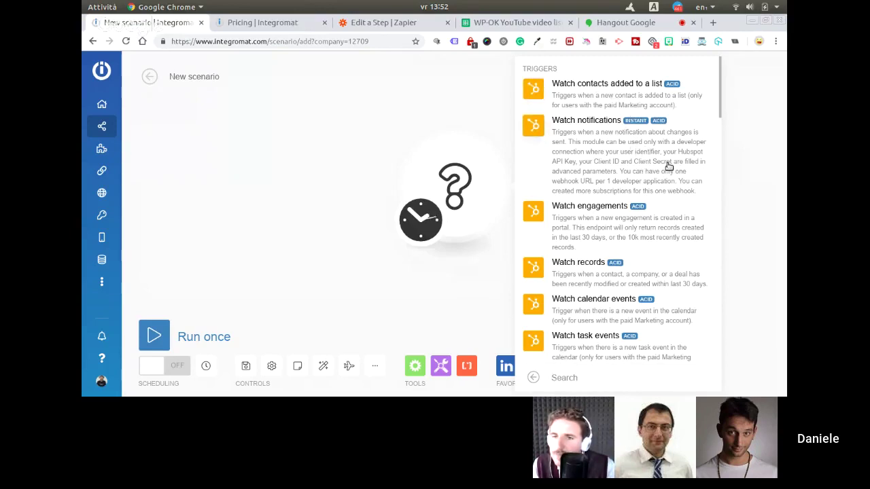
scroll(669, 167, "down", 1)
scroll(670, 167, "down", 1)
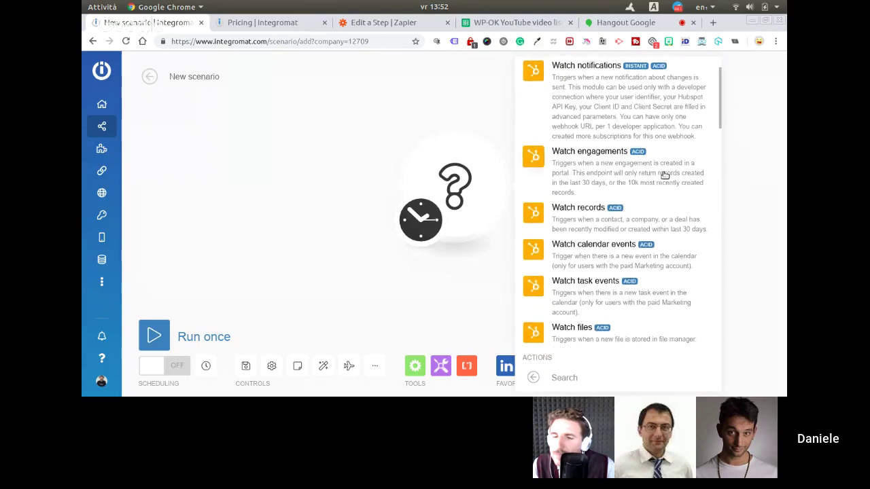
scroll(668, 194, "down", 1)
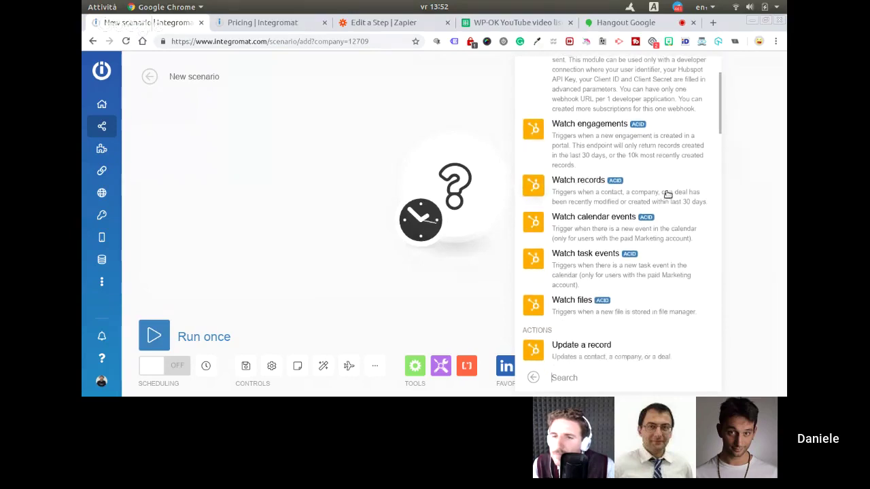
scroll(667, 194, "down", 1)
scroll(667, 195, "down", 3)
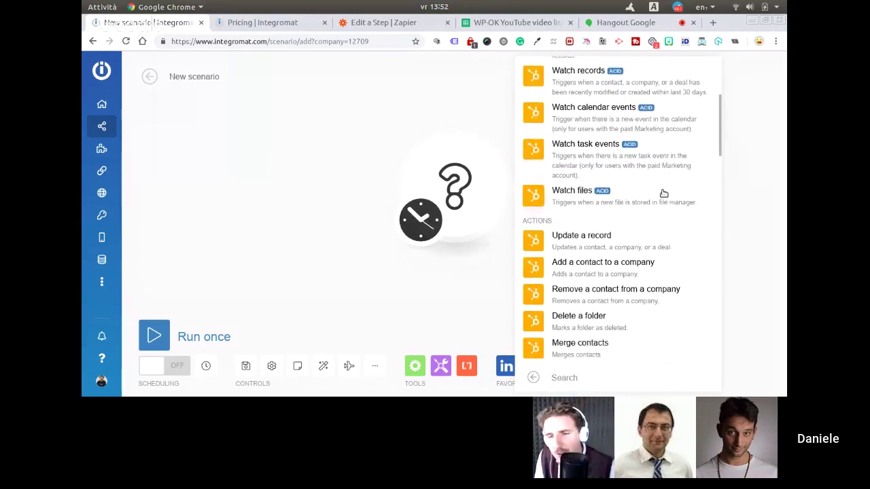
scroll(664, 195, "down", 1)
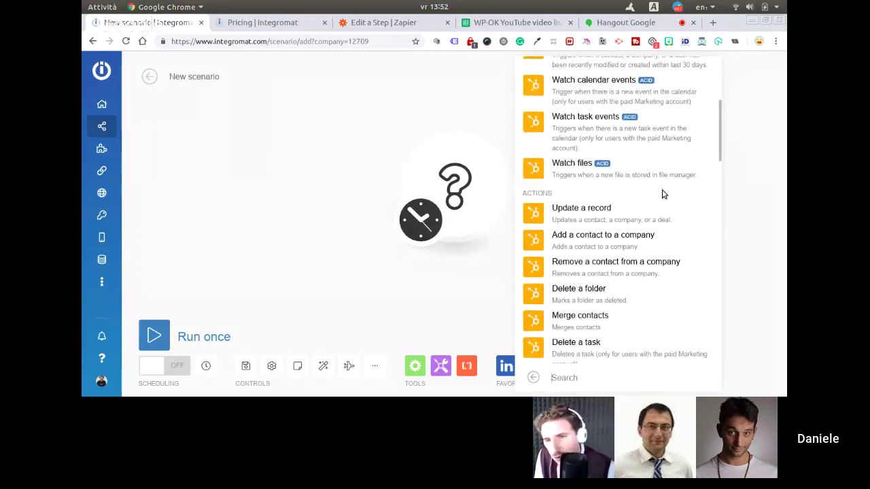
scroll(663, 196, "up", 7)
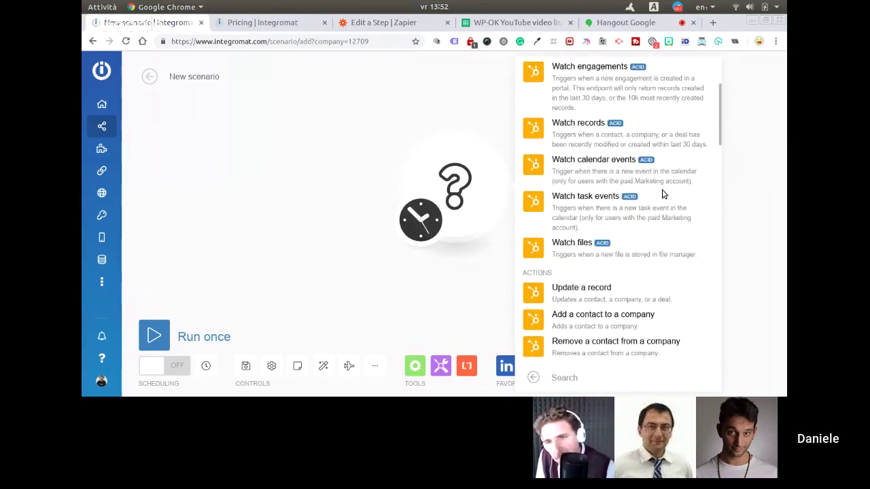
scroll(658, 195, "up", 1)
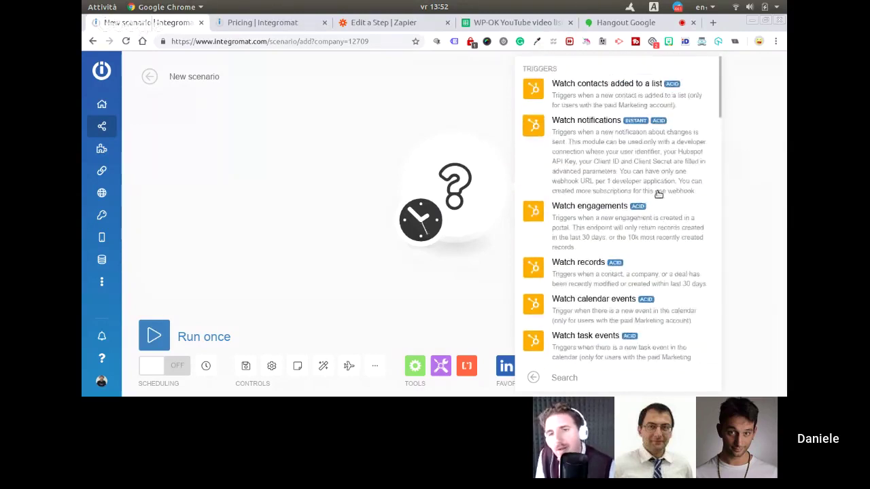
Set the scenario's first module to the HubSpot CRM trigger Watch contacts added to a list, and cancel its connection setup
left_click(618, 98)
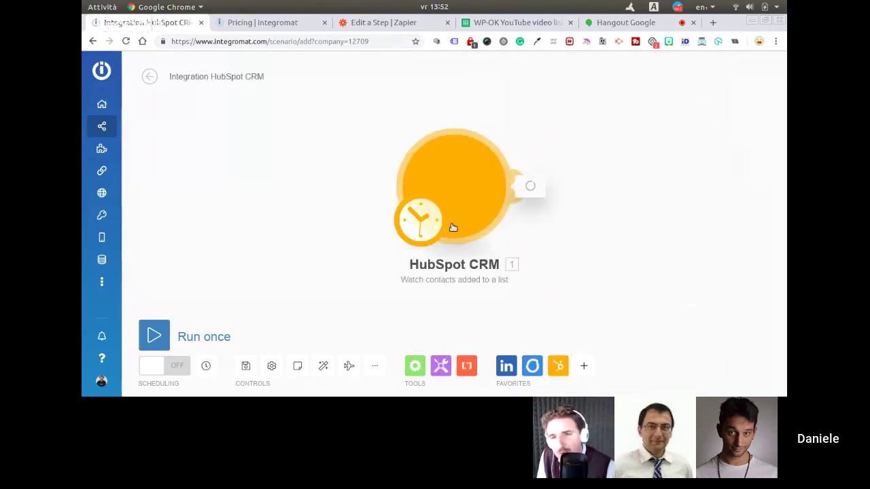
left_click(571, 180)
left_click(571, 193)
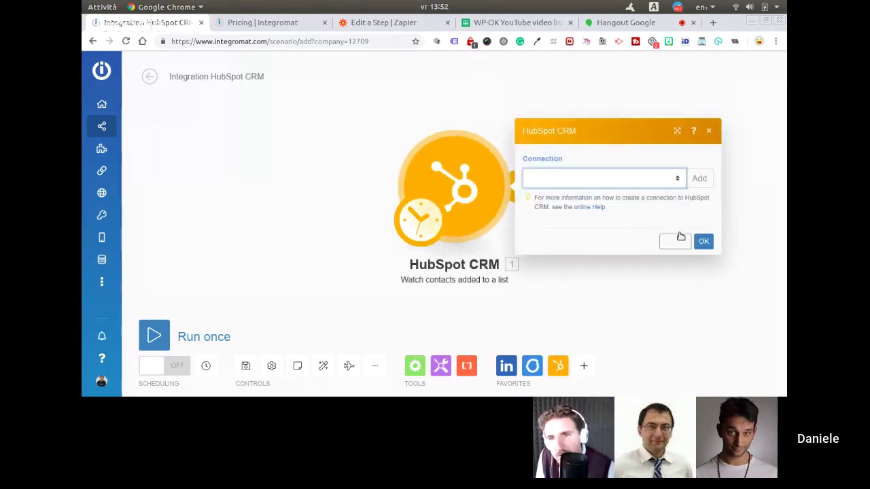
left_click(704, 241)
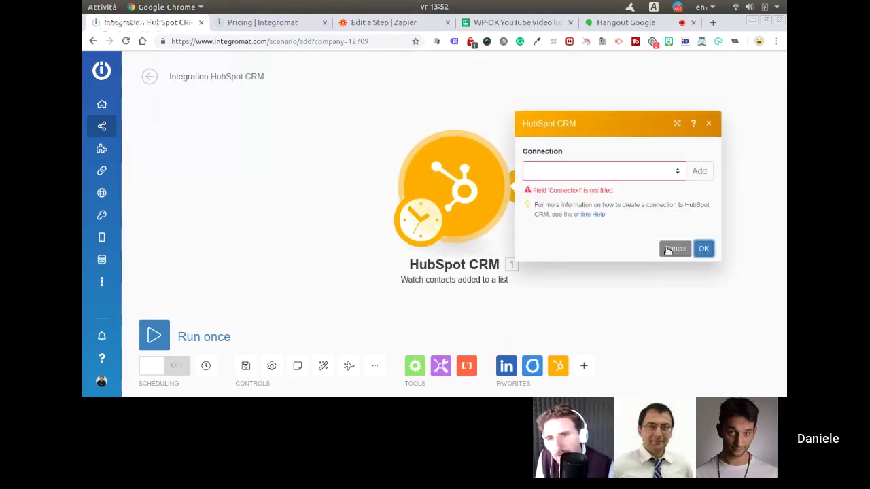
left_click(673, 249)
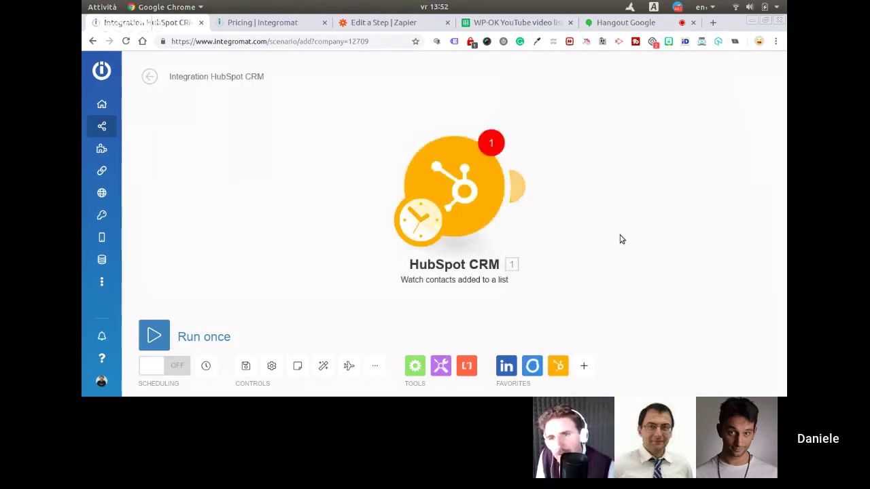
Start a second module after the HubSpot trigger, view the LinkedIn actions offered for it and return to the app choices
left_click(522, 188)
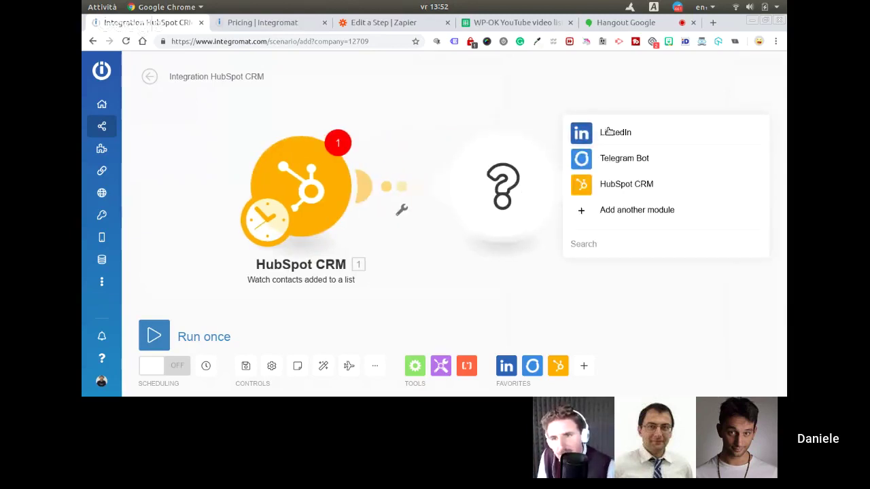
left_click(608, 132)
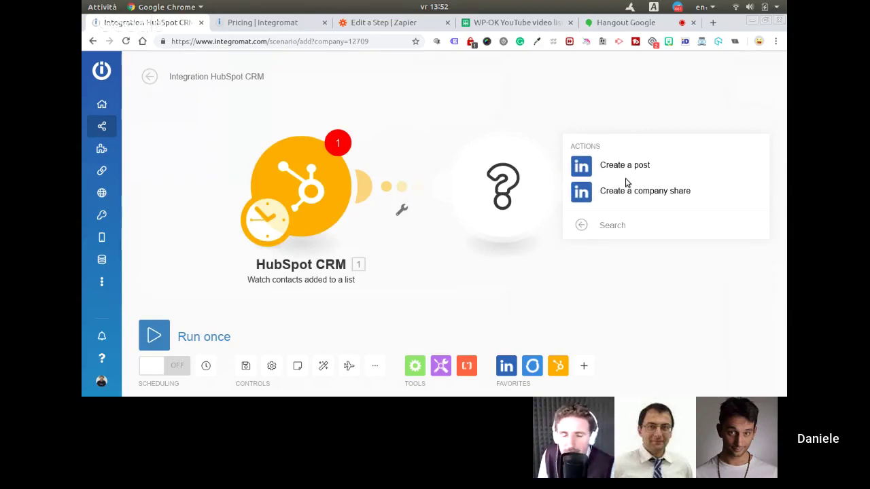
left_click(581, 225)
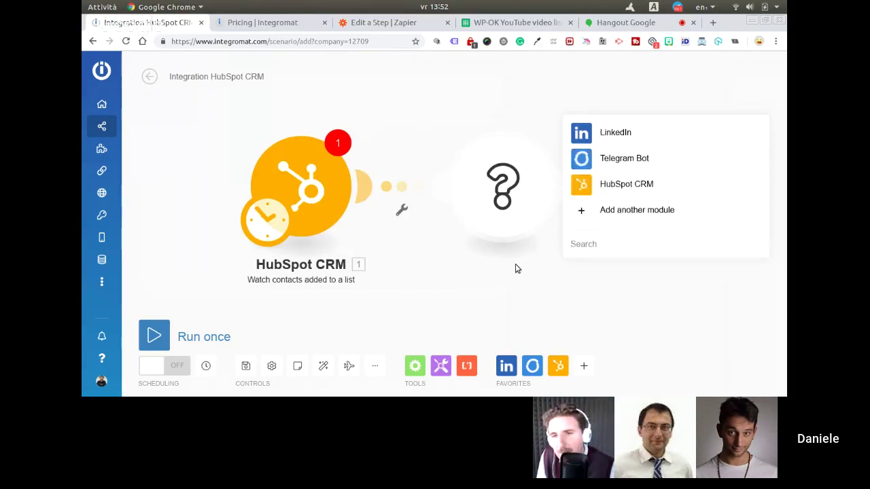
Search the second module's apps for "patr", repeat the search and abandon the module
left_click(579, 244)
type("patr")
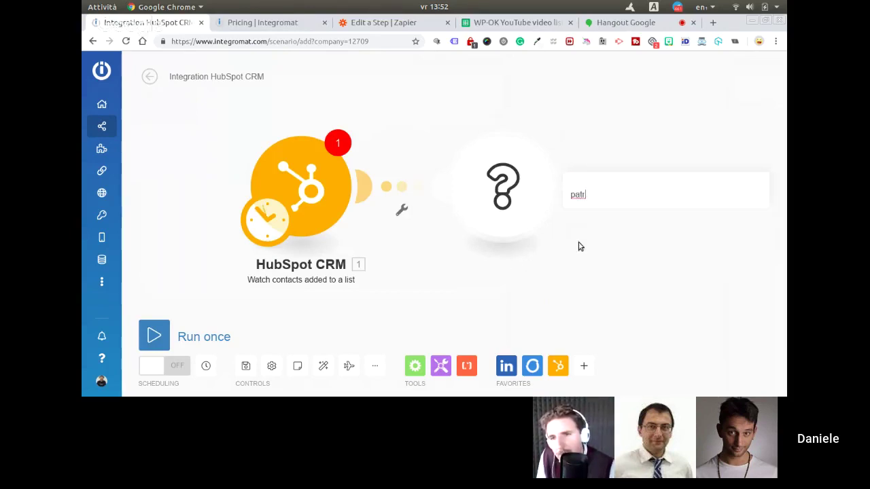
key("BackSpace")
key("BackSpace")
key("BackSpace")
key("BackSpace")
type("patr")
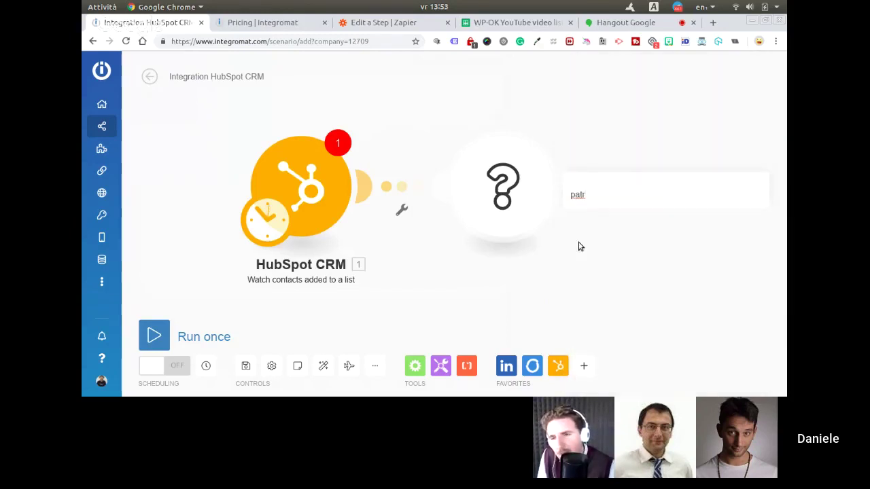
left_click(568, 265)
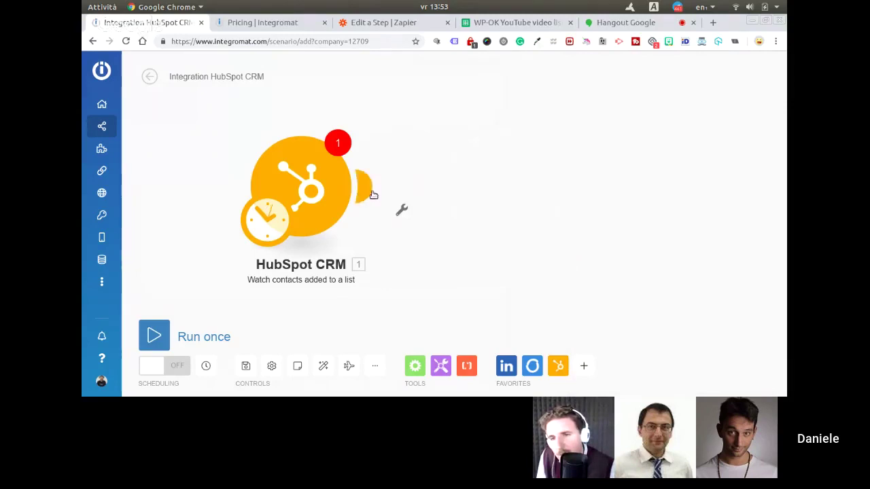
Leave the HubSpot scenario without saving and open the Templates page
mouse_move(107, 130)
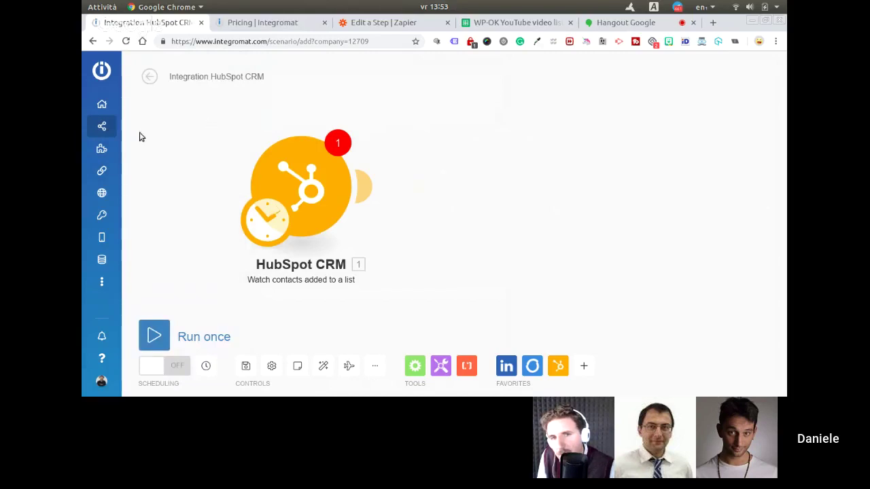
left_click(162, 150)
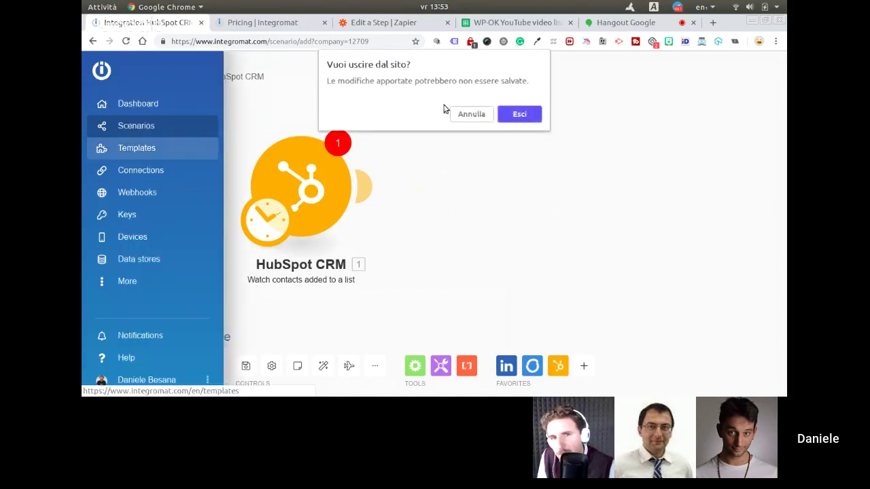
left_click(515, 115)
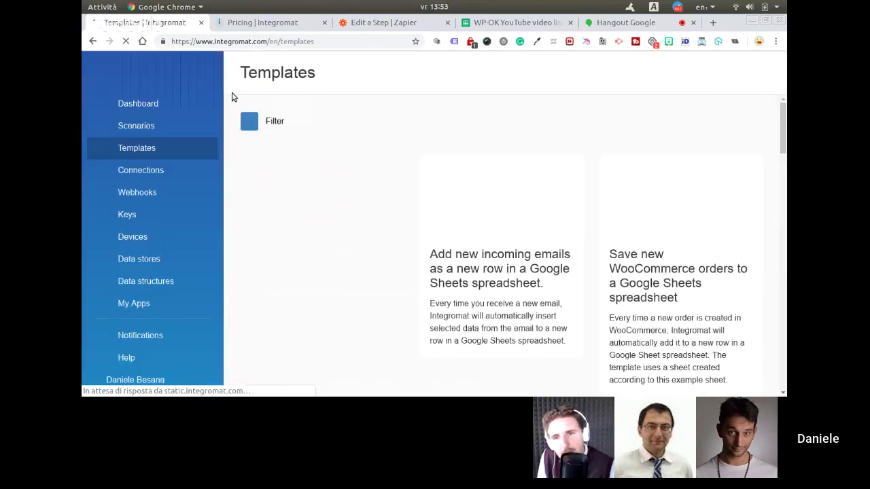
Search the Templates page's app filter for "patr", repeat the search and clear it
left_click(250, 121)
type("patr")
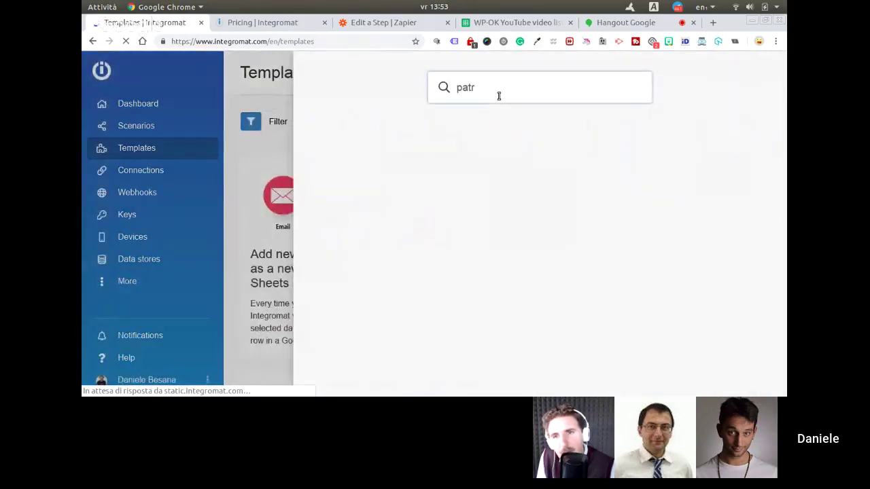
key("BackSpace")
key("BackSpace")
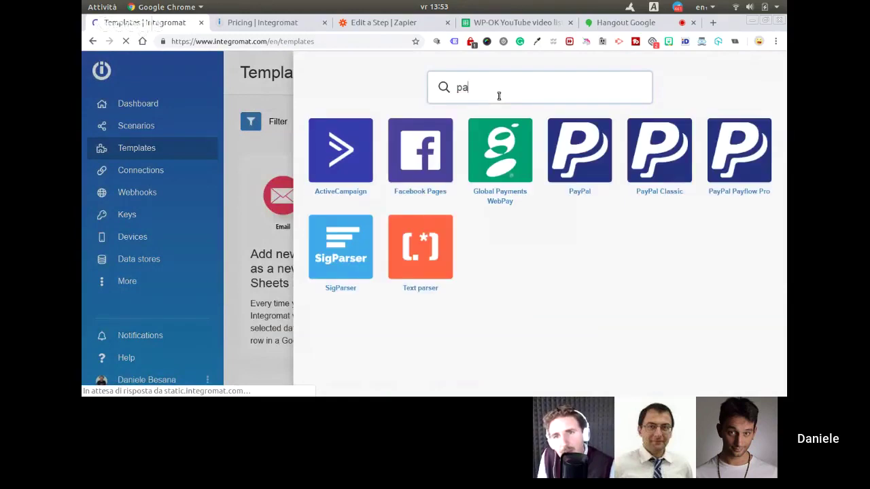
key("BackSpace")
key("BackSpace")
type("patr")
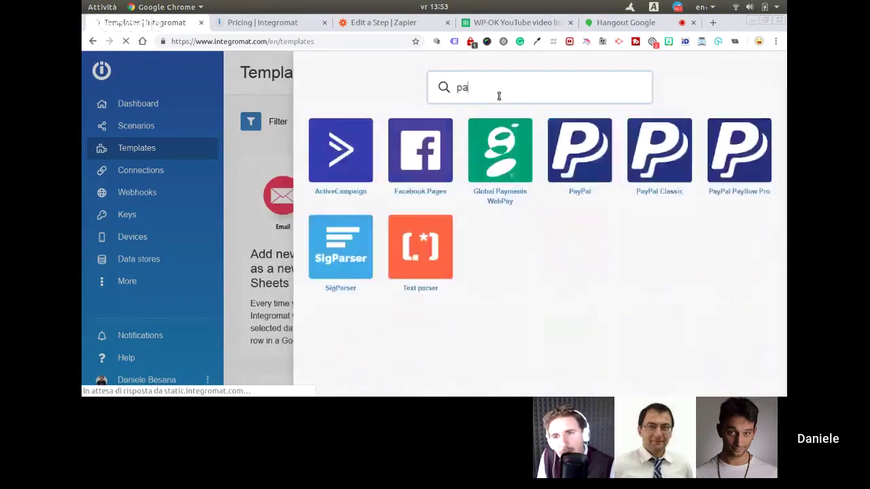
key("BackSpace")
key("BackSpace")
key("BackSpace")
key("BackSpace")
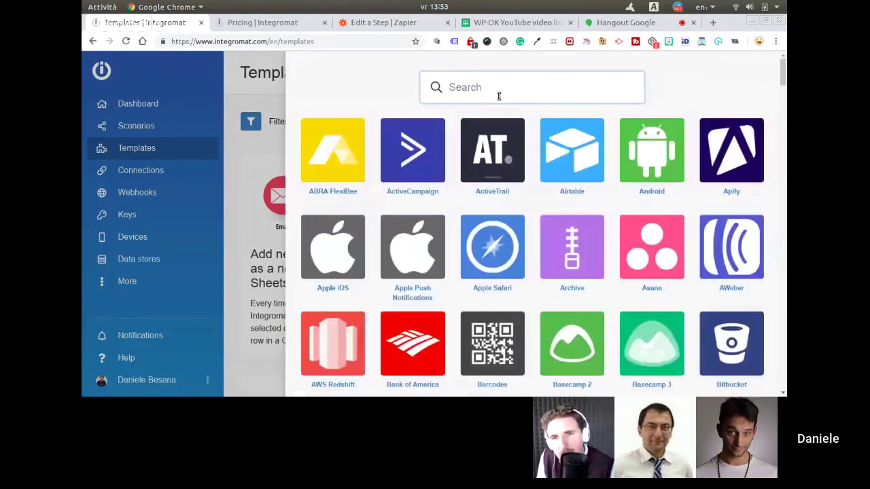
Switch to Zapier, search the trigger apps for "patr" and choose Patreon as the trigger app
left_click(262, 23)
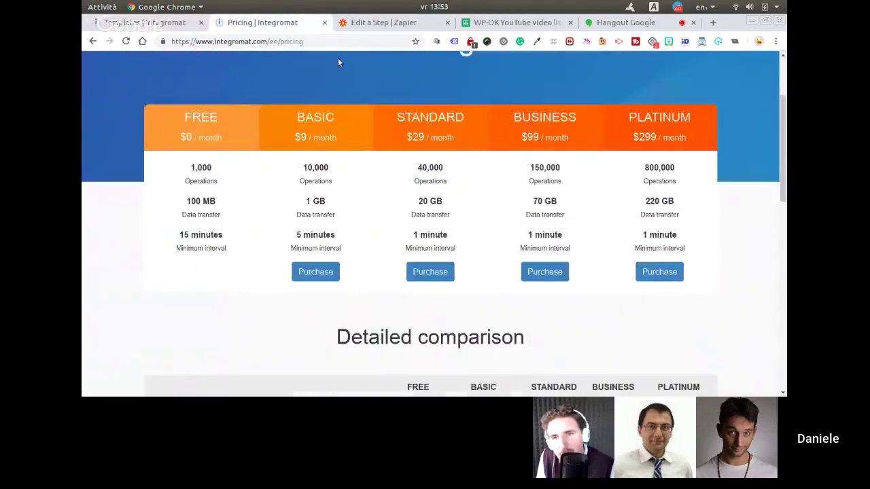
left_click(375, 24)
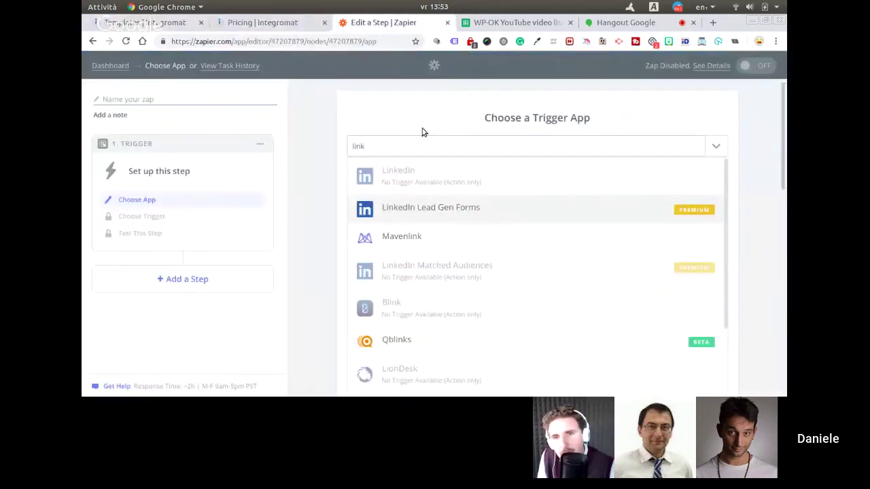
left_click_drag(392, 150, 333, 151)
type("za")
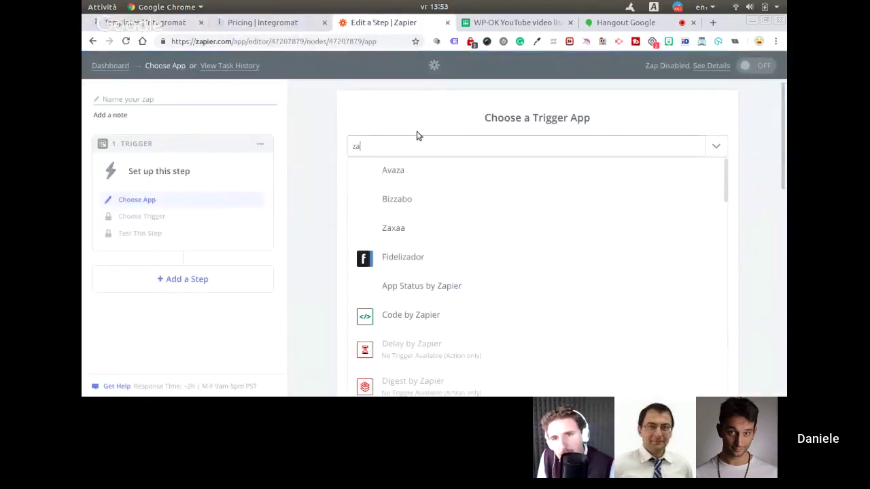
key("BackSpace")
key("BackSpace")
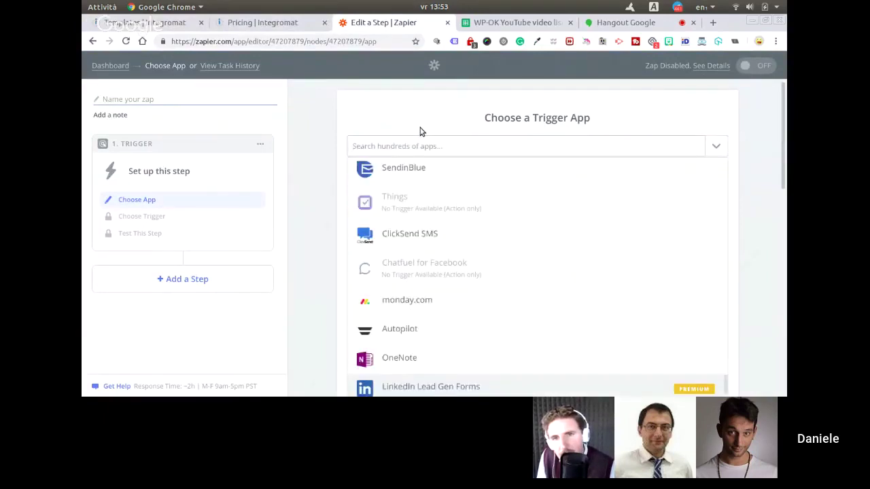
type("patr")
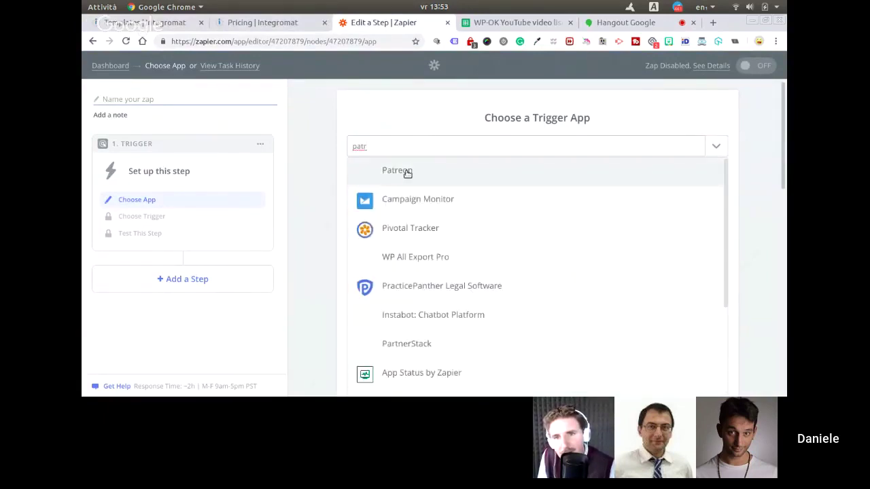
left_click(407, 174)
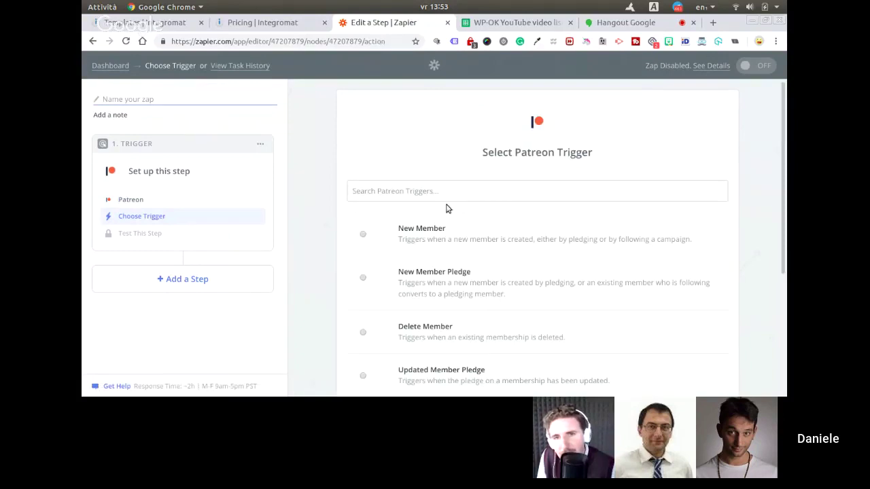
Look through the Patreon triggers, and switch back to Integromat's Templates page to close the app filter
scroll(372, 297, "down", 1)
scroll(373, 297, "down", 2)
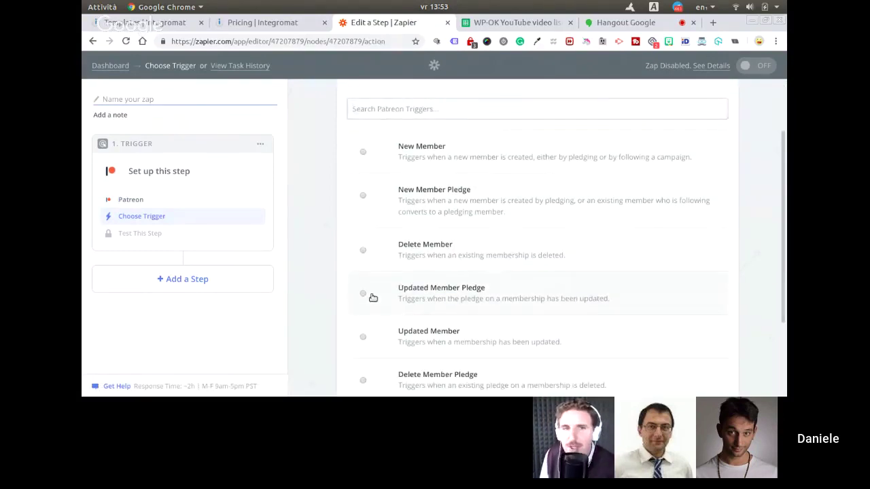
scroll(372, 297, "down", 1)
scroll(371, 297, "up", 3)
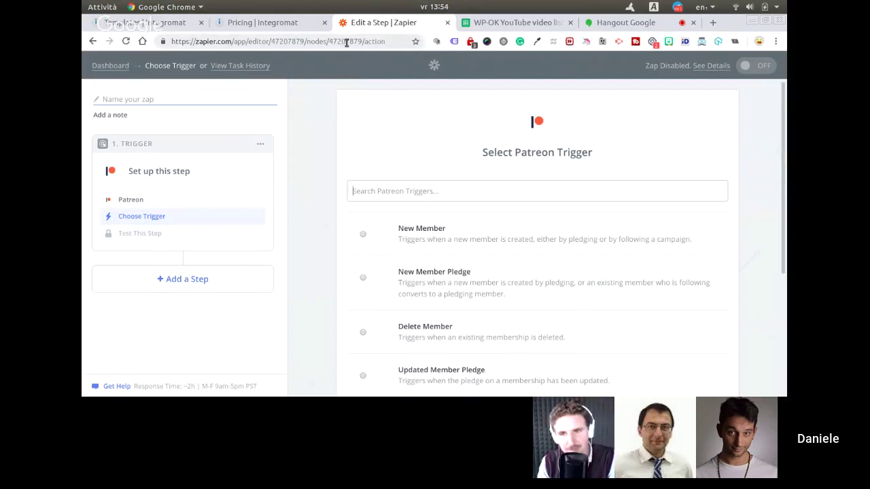
left_click(144, 25)
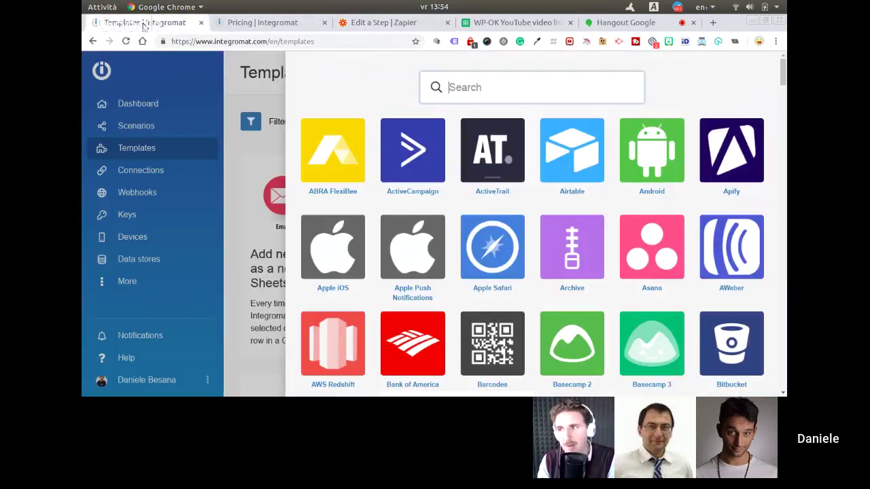
left_click(238, 94)
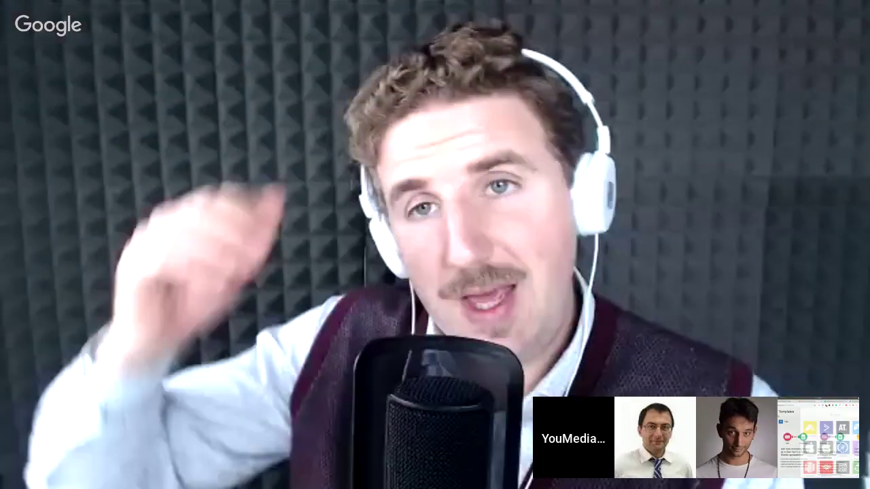